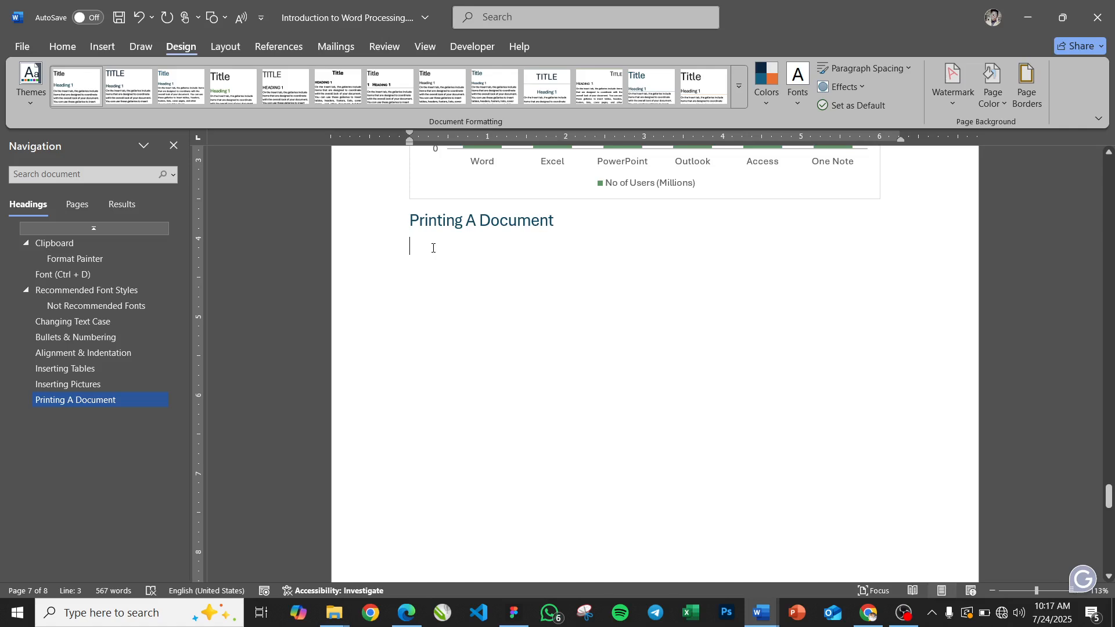
Change the capital "A" in the last heading to lowercase so it reads "Printing a Document"
{"action": "left_click", "coordinate": [472, 221]}
{"action": "key", "text": "BackSpace"}
{"action": "type", "text": "a"}
{"action": "key", "text": "Down"}
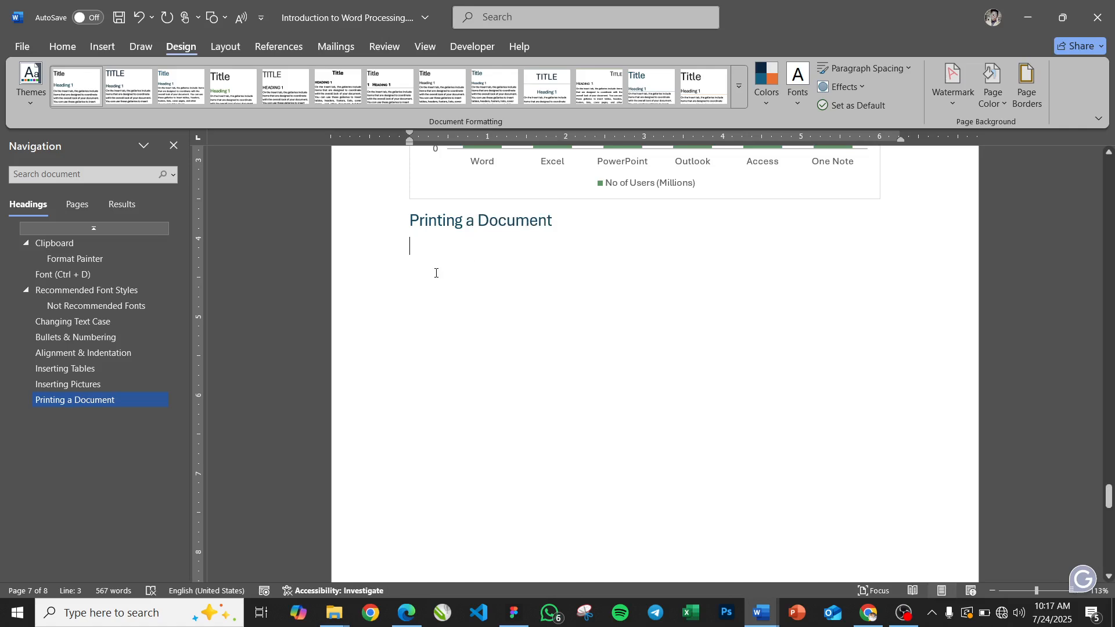
Add a numbered list with the items "Soft" and "Hard" below the Printing a Document heading
{"action": "type", "text": "1. S"}
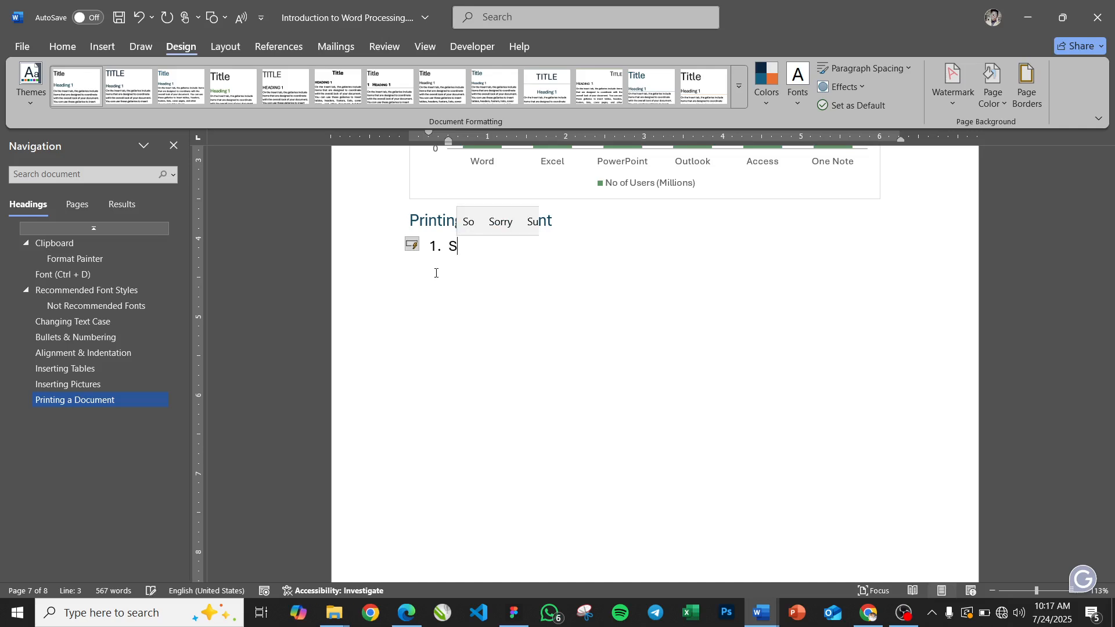
{"action": "type", "text": "oft"}
{"action": "key", "text": "Return"}
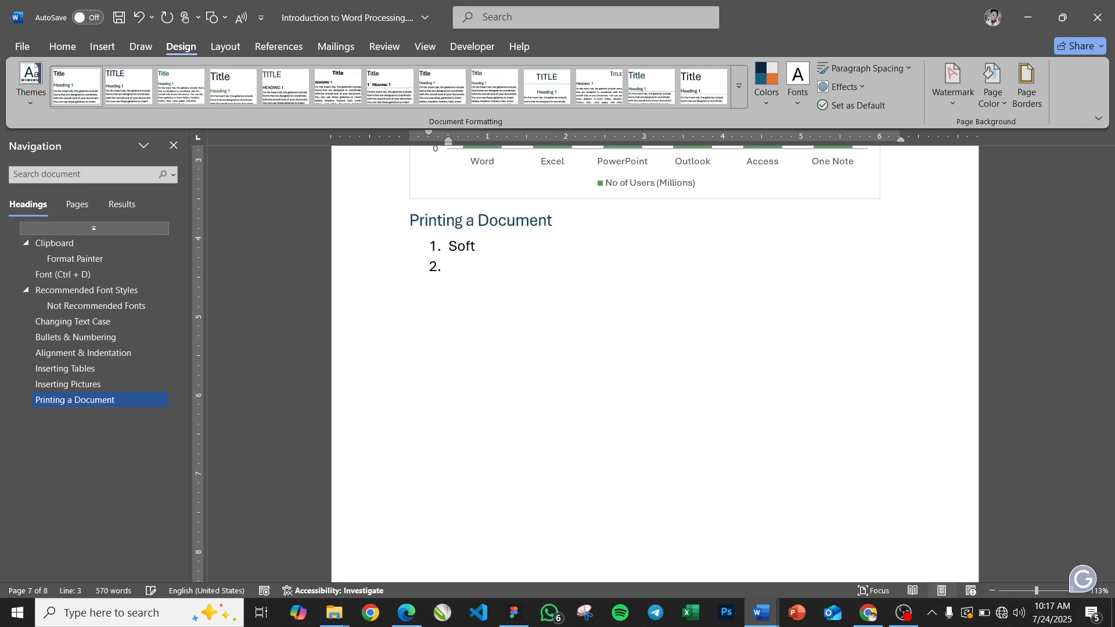
{"action": "type", "text": "Hard"}
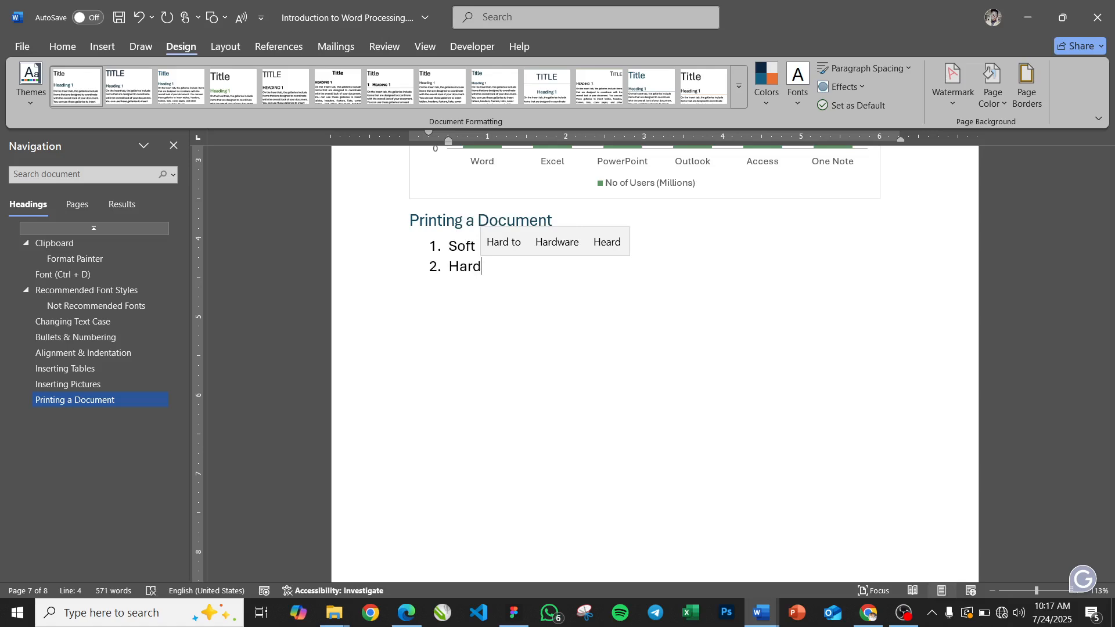
{"action": "key", "text": "Return"}
{"action": "key", "text": "Return"}
Append "- Conversion" to the "Soft" item in the numbered list
{"action": "left_click", "coordinate": [487, 253]}
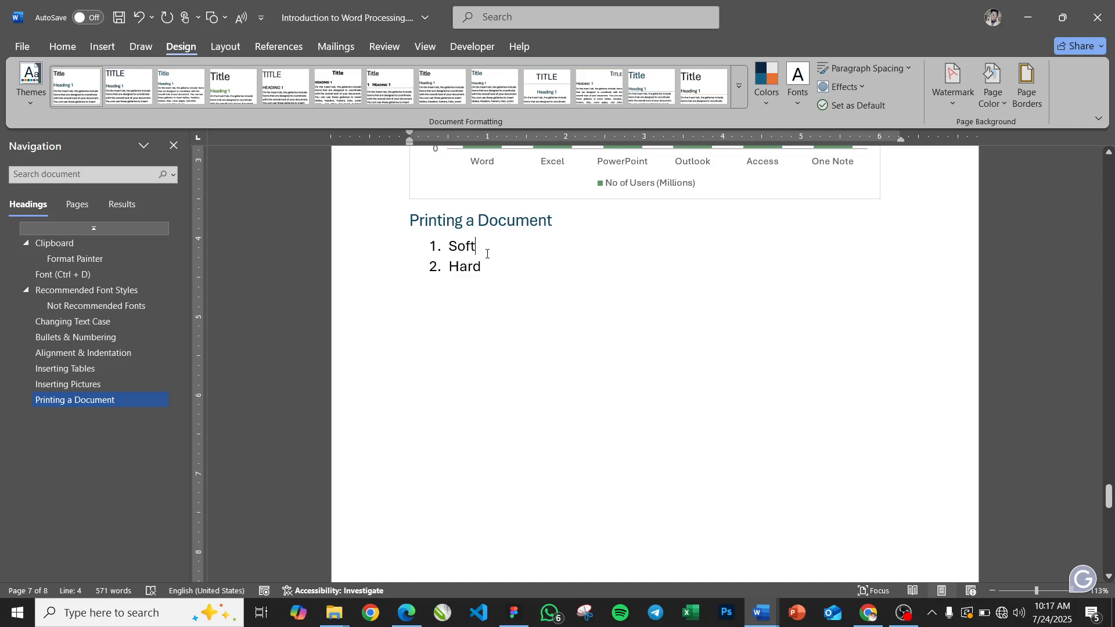
{"action": "type", "text": "- C"}
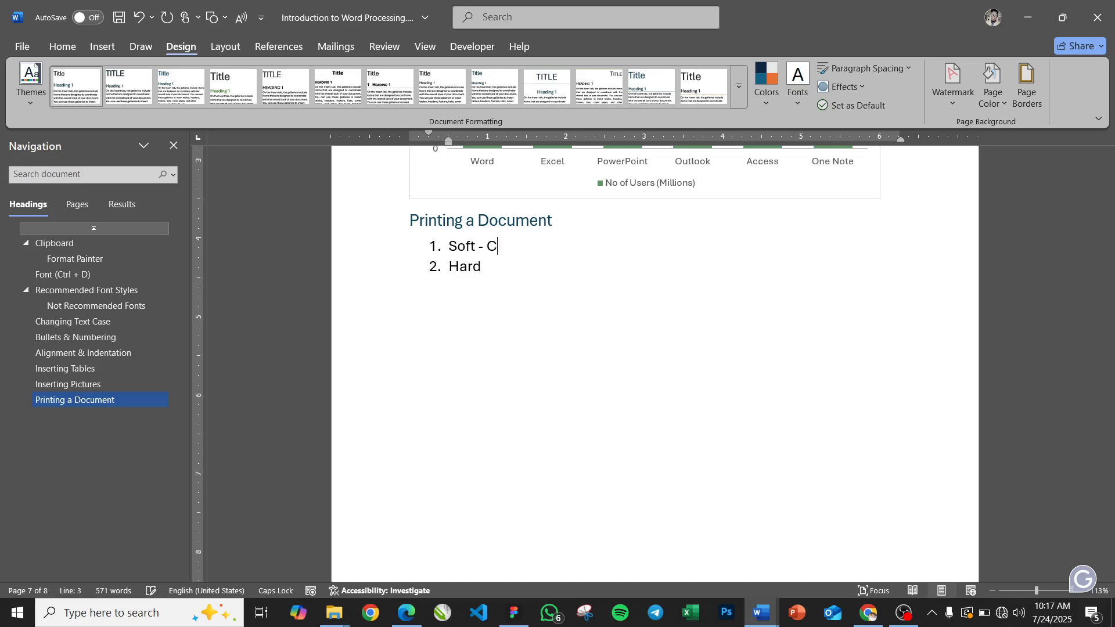
{"action": "type", "text": "onversion"}
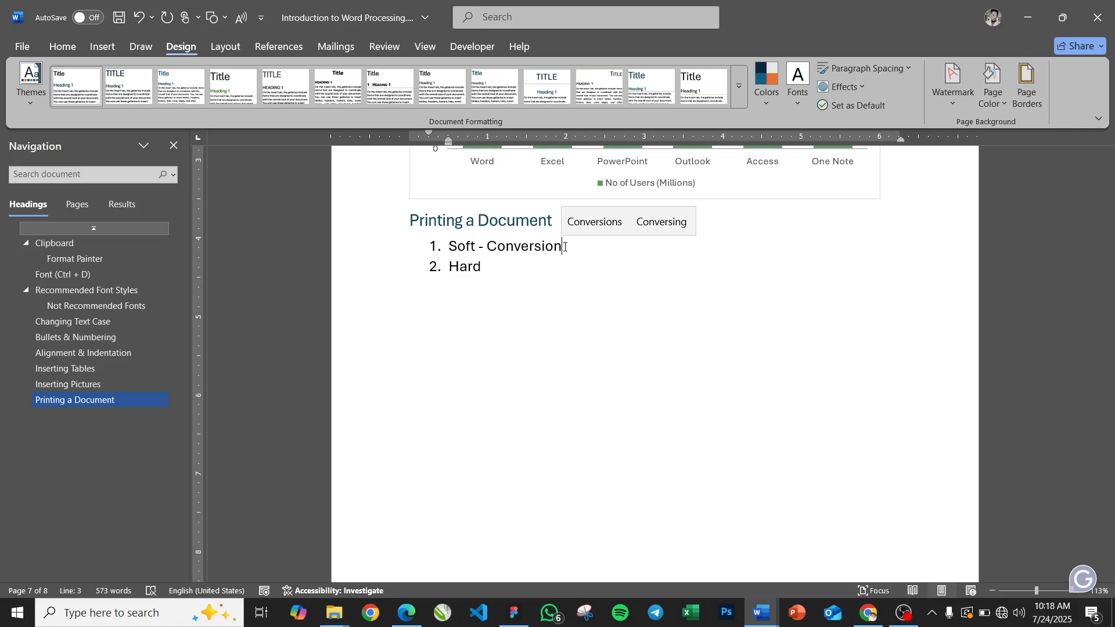
Append "- Papers" to the "Hard" item and place the insertion point on the blank line below the list
{"action": "left_click", "coordinate": [540, 265]}
{"action": "type", "text": "-"}
{"action": "key", "text": "Caps_Lock"}
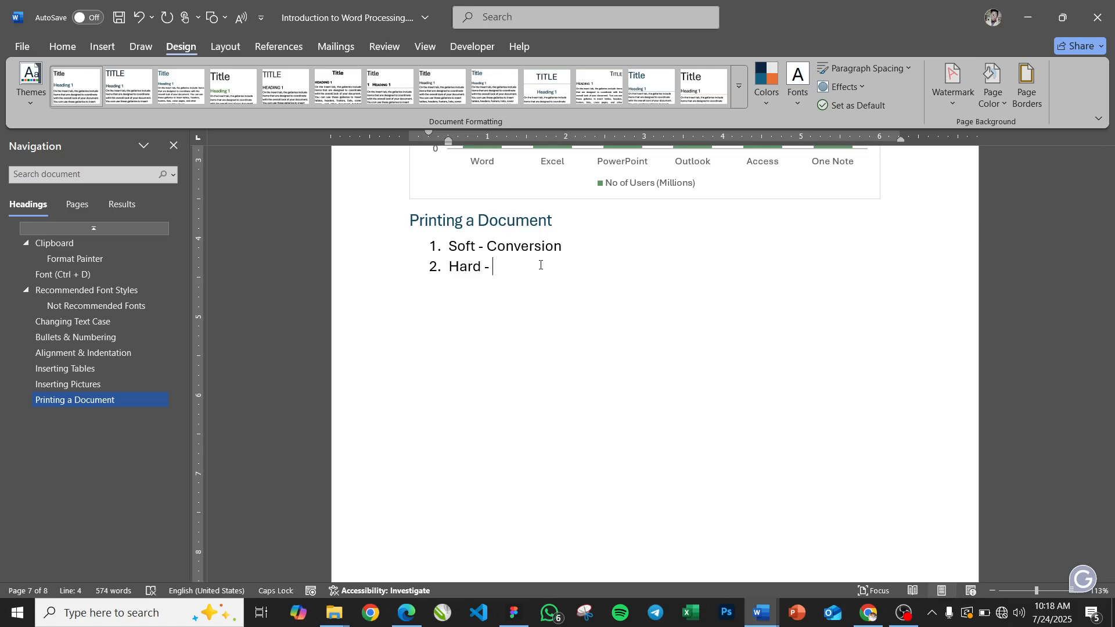
{"action": "type", "text": "P"}
{"action": "key", "text": "Caps_Lock"}
{"action": "type", "text": "ap"}
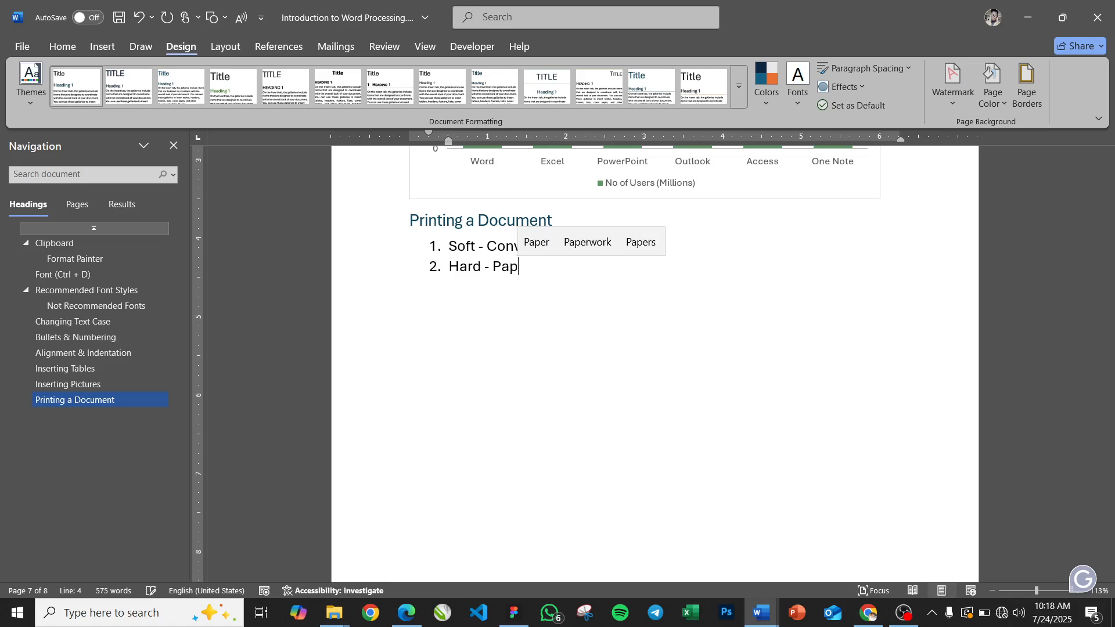
{"action": "type", "text": "ers"}
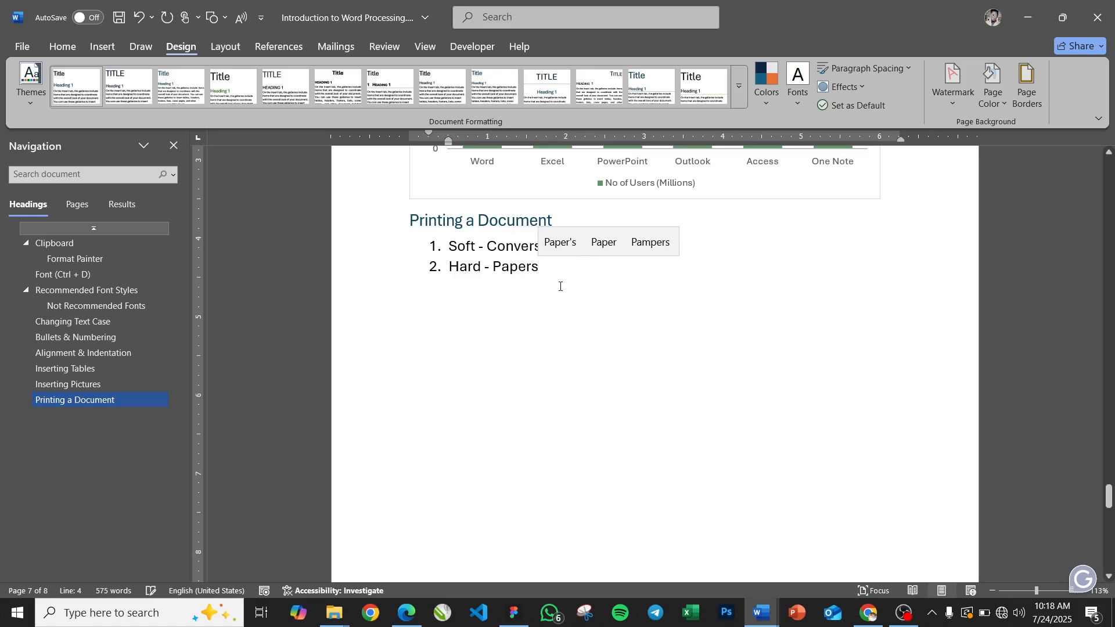
{"action": "key", "text": "Return"}
{"action": "key", "text": "Return"}
{"action": "key", "text": "BackSpace"}
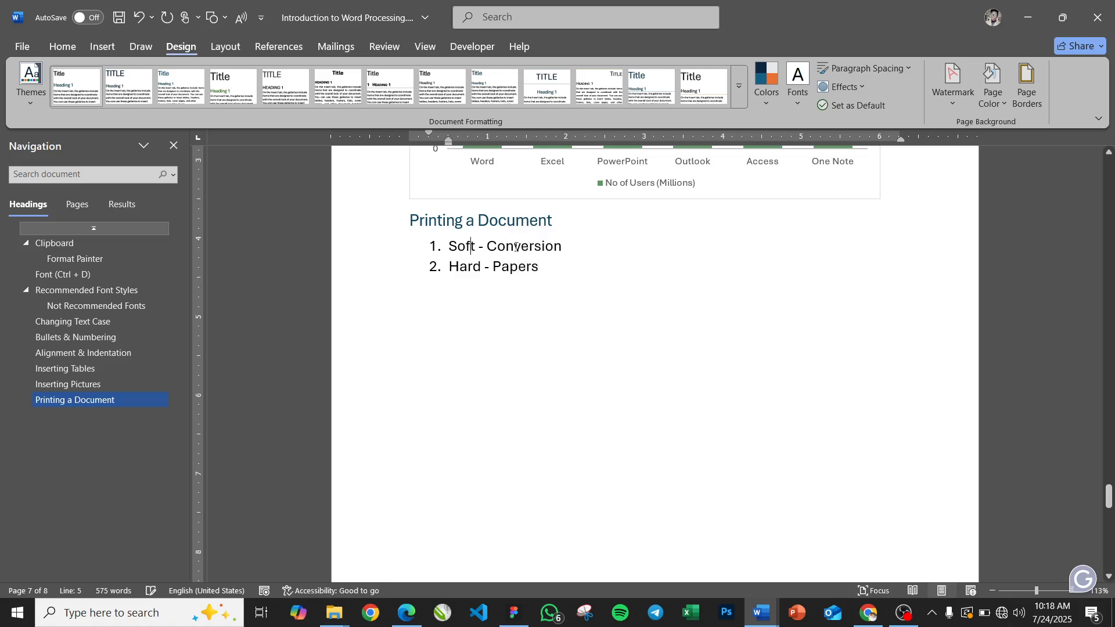
{"action": "left_click_drag", "start_coordinate": [547, 267], "coordinate": [441, 247]}
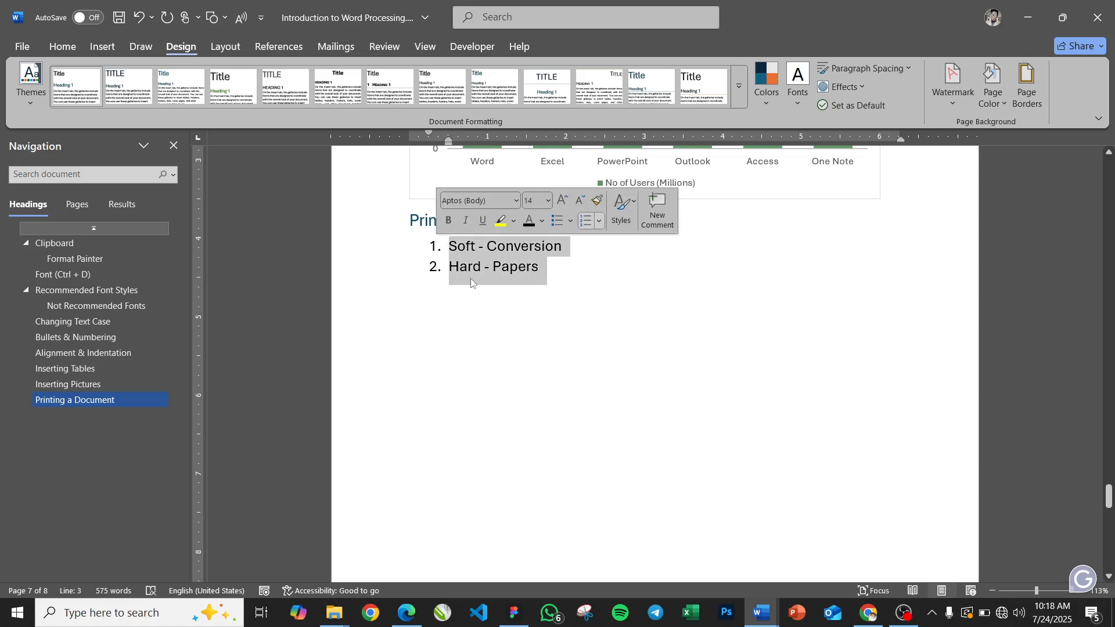
{"action": "left_click", "coordinate": [512, 285]}
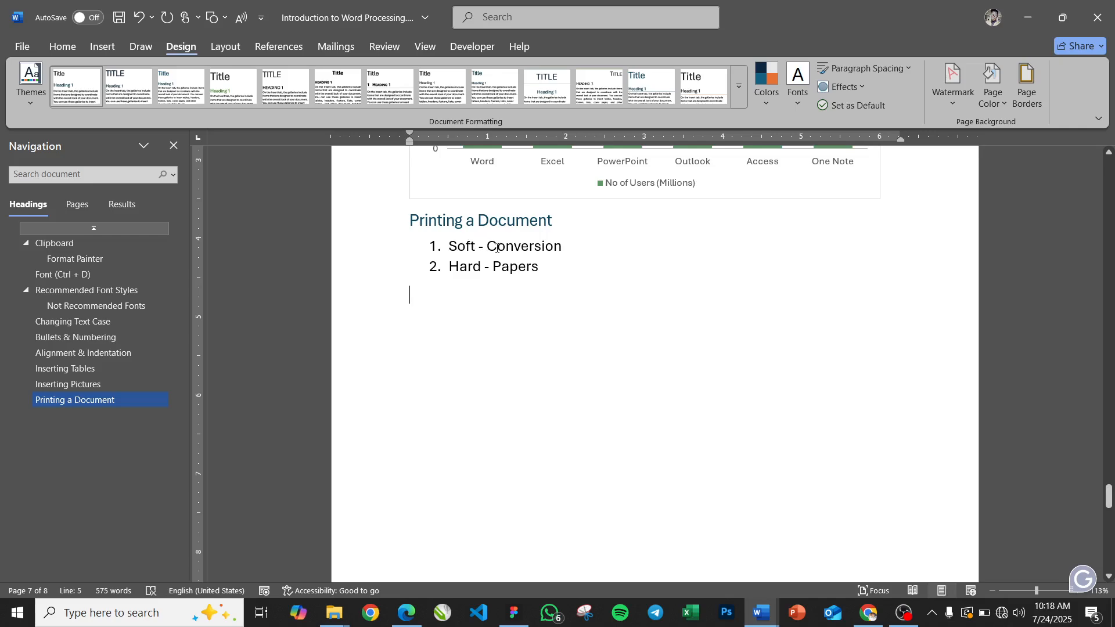
Look through the document from the Introduction to Word Processing title down to the printing section
{"action": "scroll", "coordinate": [469, 254], "scroll_direction": "up", "scroll_amount": 20}
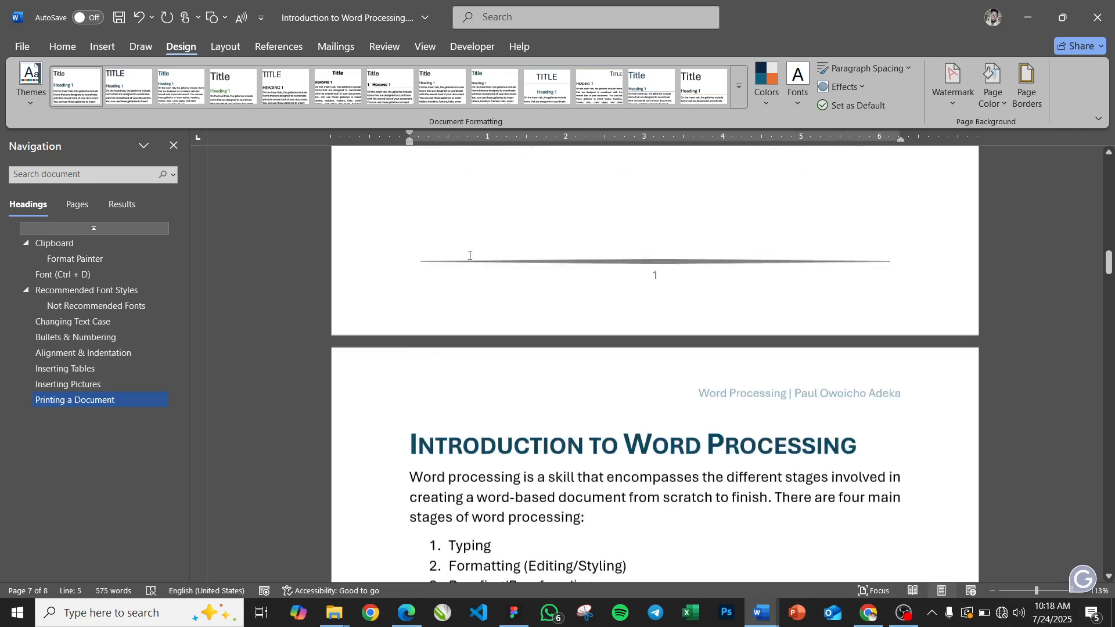
{"action": "scroll", "coordinate": [469, 256], "scroll_direction": "down", "scroll_amount": 15}
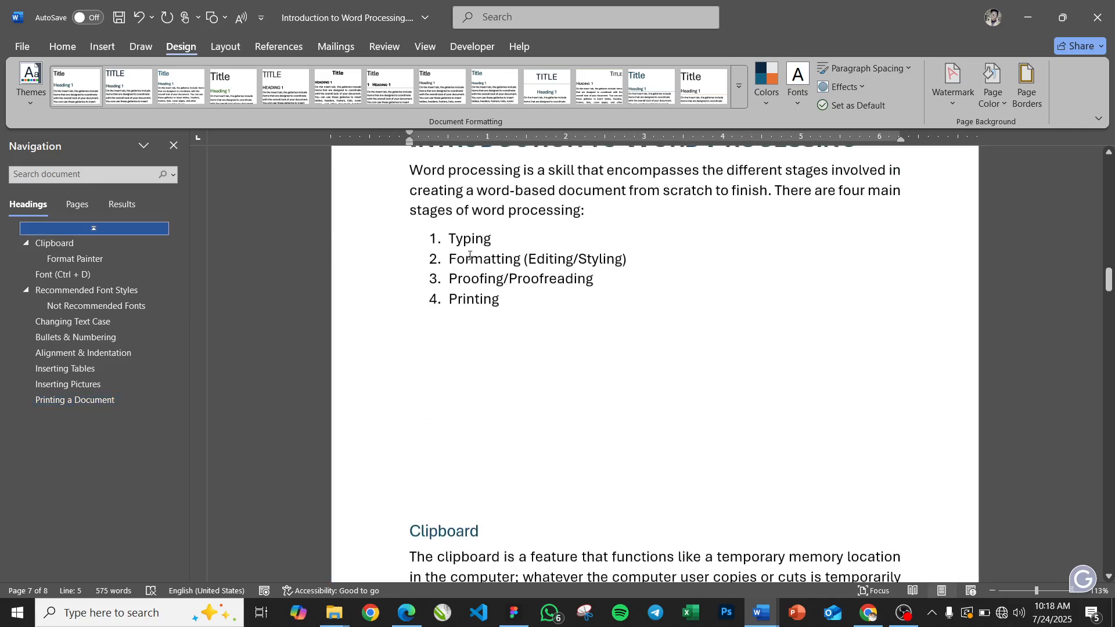
{"action": "scroll", "coordinate": [469, 255], "scroll_direction": "down", "scroll_amount": 20}
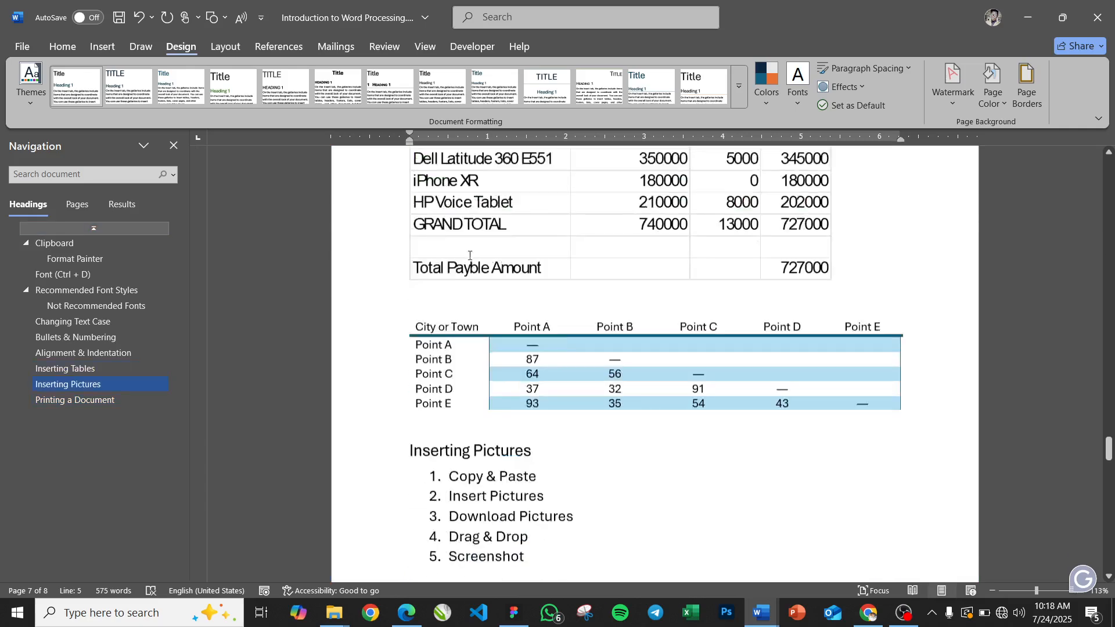
{"action": "scroll", "coordinate": [469, 256], "scroll_direction": "down", "scroll_amount": 12}
{"action": "scroll", "coordinate": [469, 255], "scroll_direction": "up", "scroll_amount": 4}
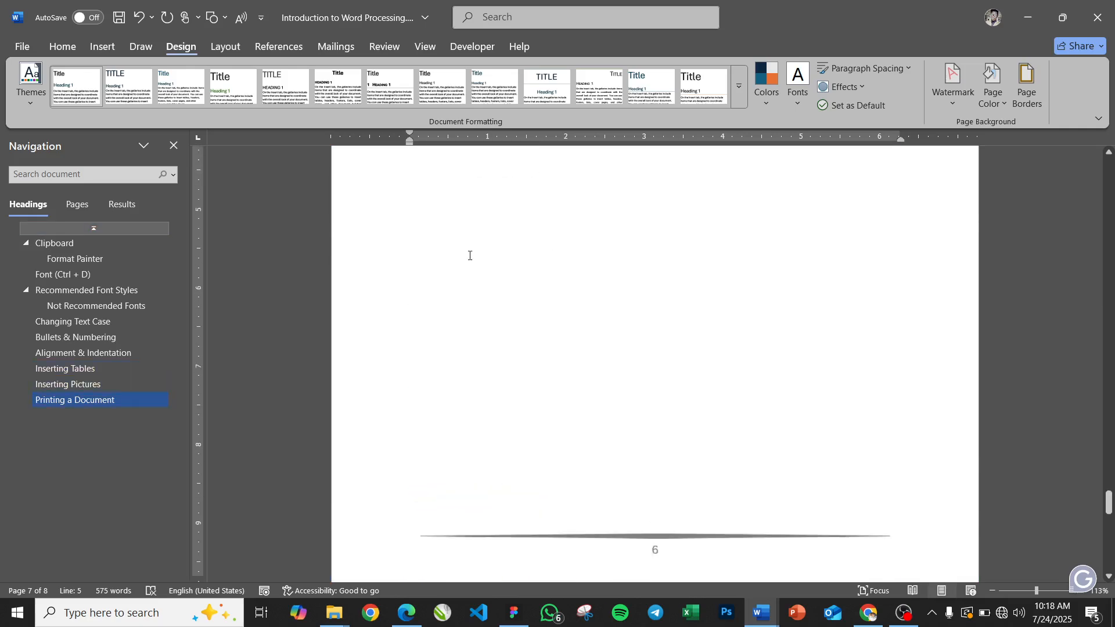
{"action": "scroll", "coordinate": [470, 256], "scroll_direction": "up", "scroll_amount": 1}
{"action": "scroll", "coordinate": [469, 255], "scroll_direction": "down", "scroll_amount": 2}
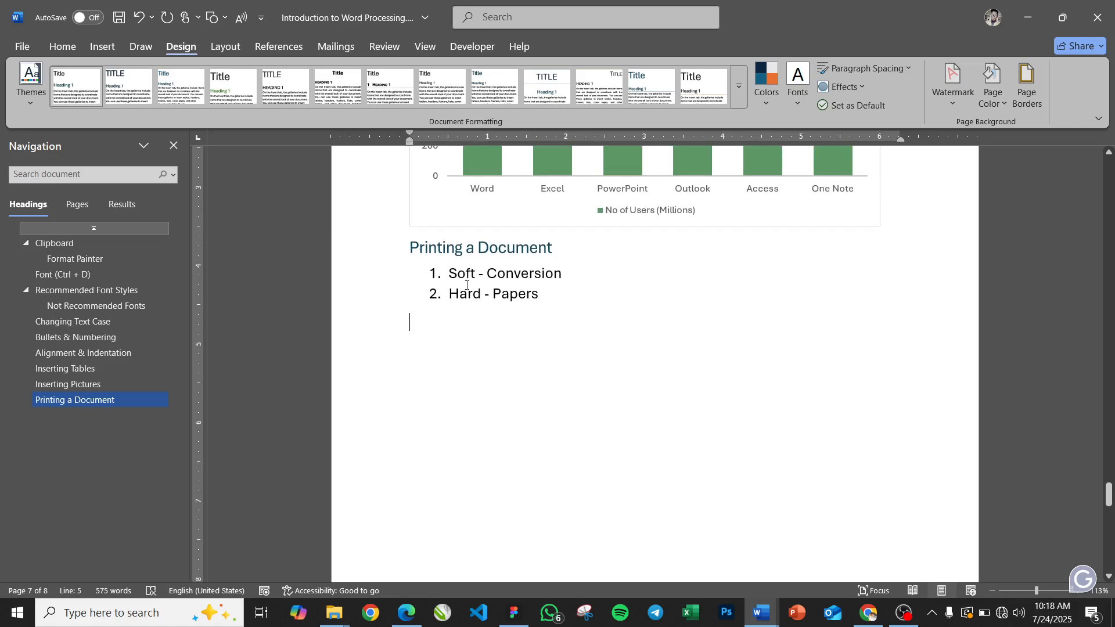
Add the line "PDF – Portable Document Format" below the numbered list in the printing section
{"action": "key", "text": "Caps_Lock"}
{"action": "type", "text": "PDF"}
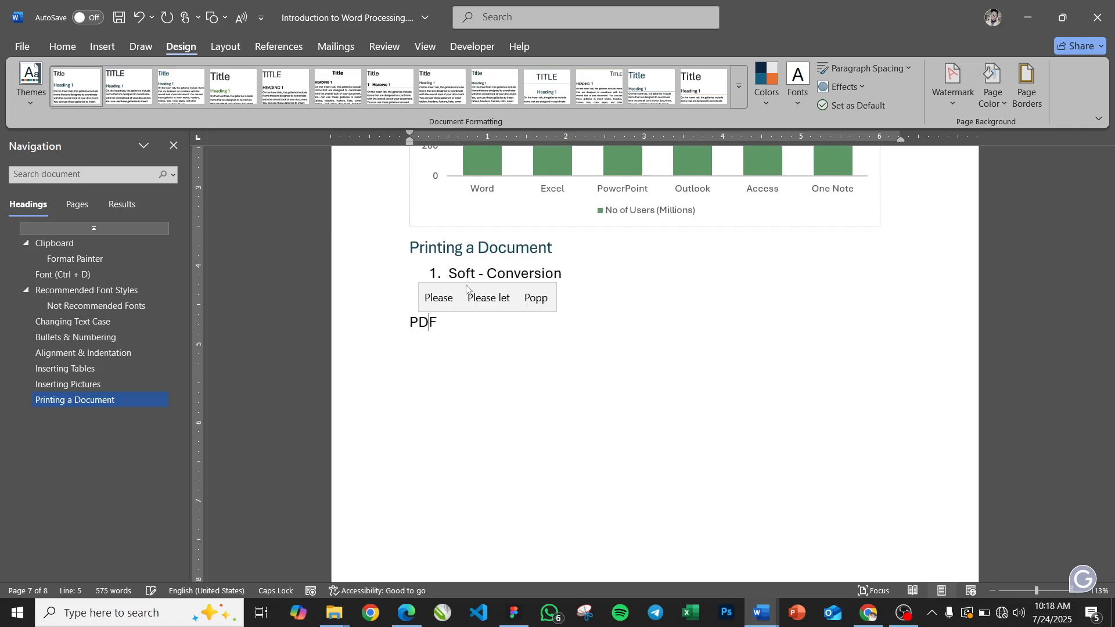
{"action": "type", "text": " - P"}
{"action": "key", "text": "Caps_Lock"}
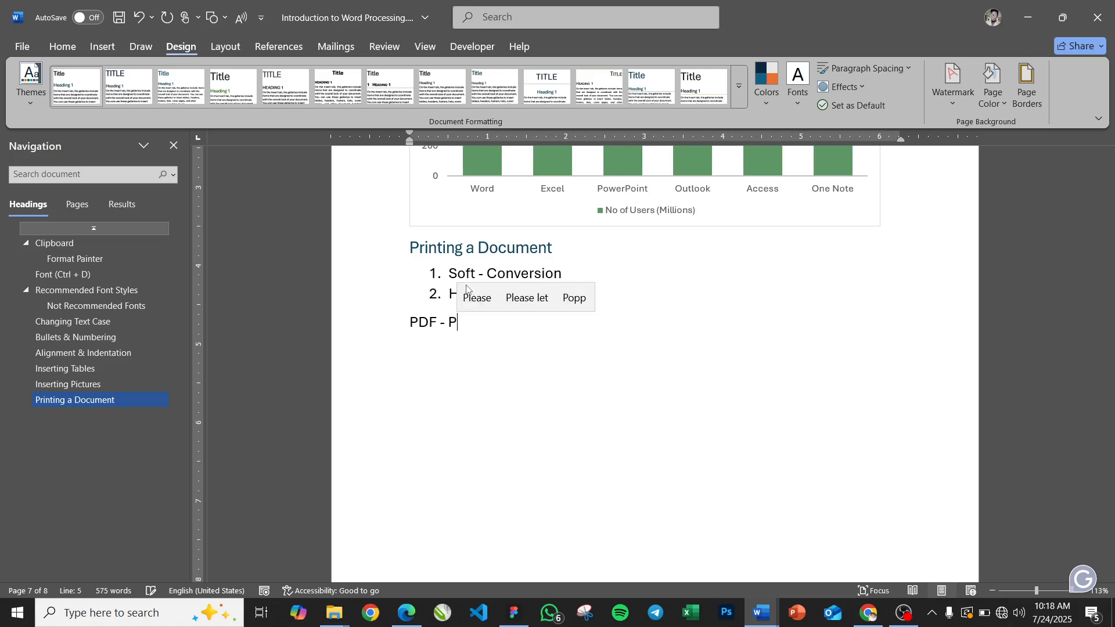
{"action": "type", "text": "ortab"}
{"action": "key", "text": "BackSpace"}
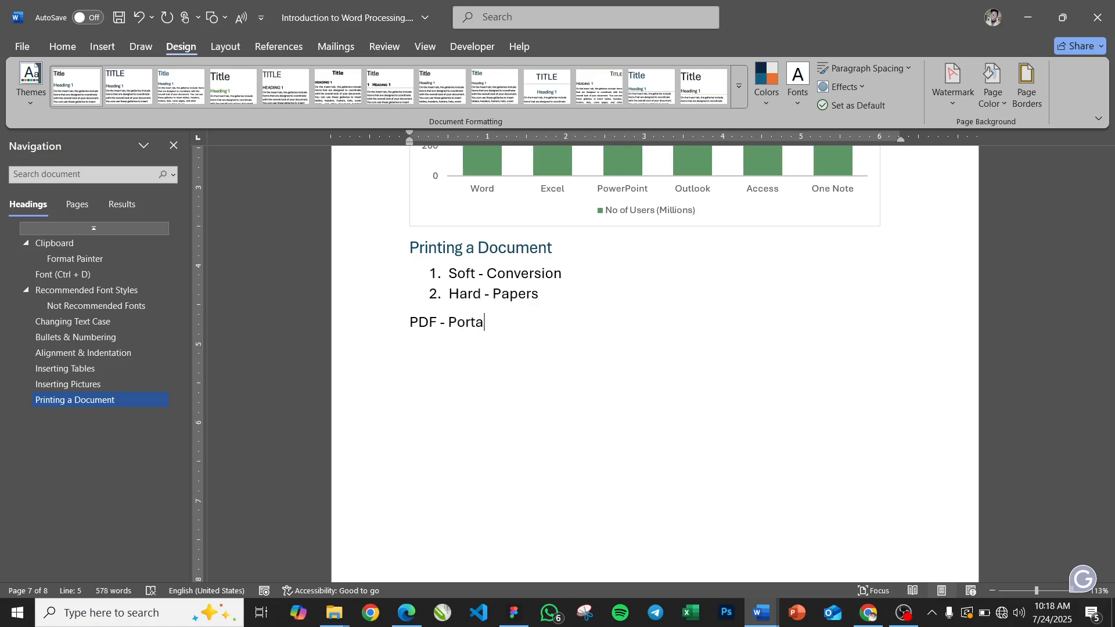
{"action": "type", "text": "ble Document "}
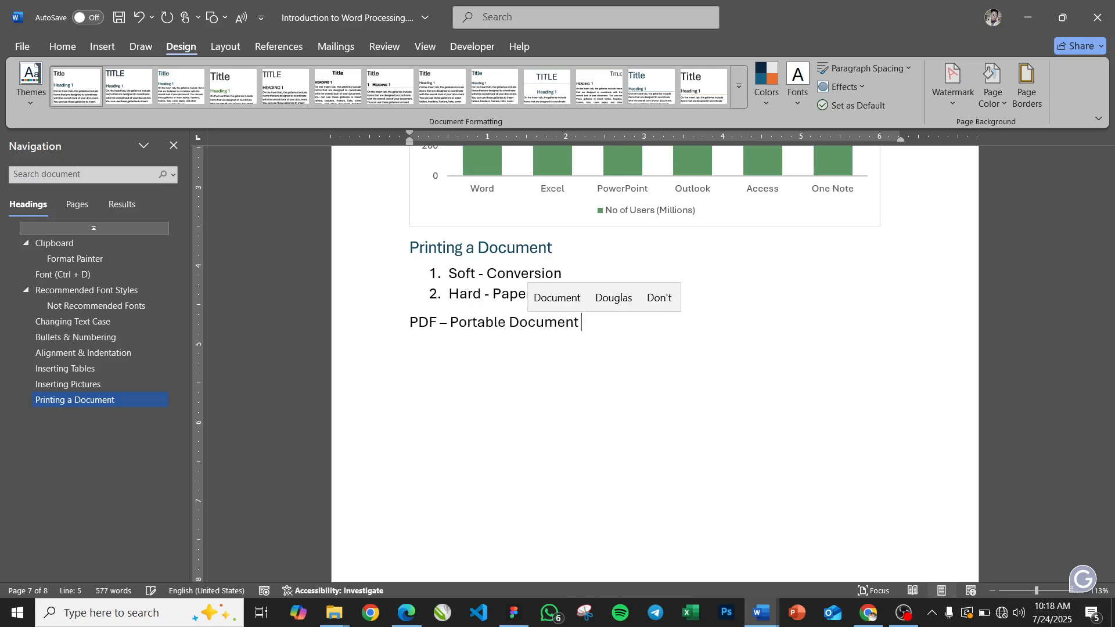
{"action": "type", "text": "Format"}
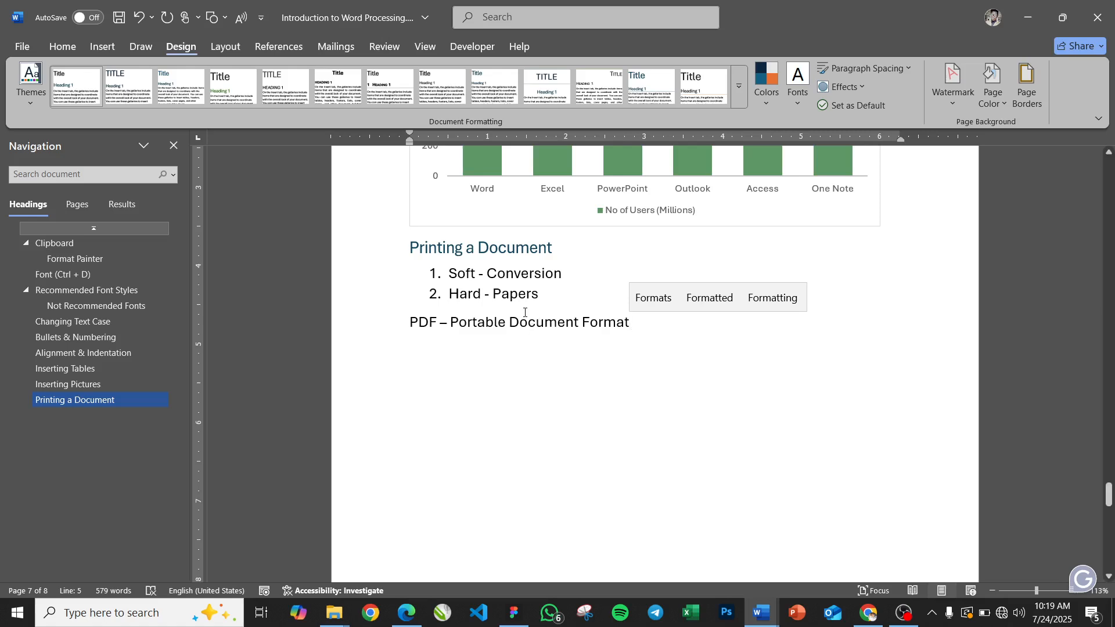
Examine the Inserting Tables section and its numbered list of methods, and return to the printing section
{"action": "scroll", "coordinate": [534, 302], "scroll_direction": "up", "scroll_amount": 15}
{"action": "scroll", "coordinate": [525, 312], "scroll_direction": "up", "scroll_amount": 15}
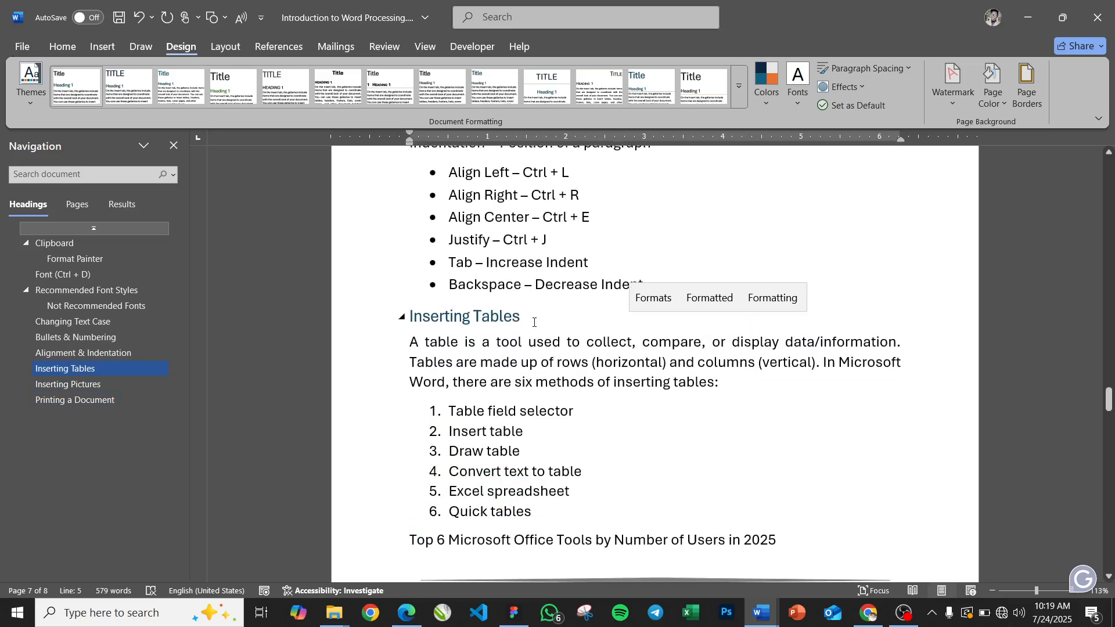
{"action": "left_click", "coordinate": [562, 417]}
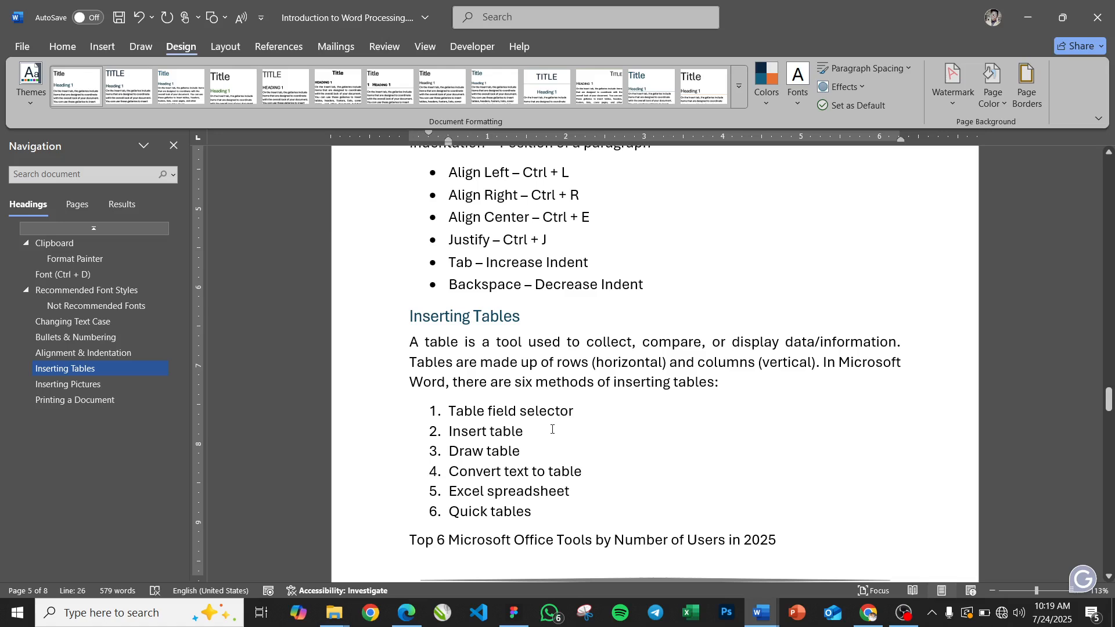
{"action": "left_click", "coordinate": [62, 49]}
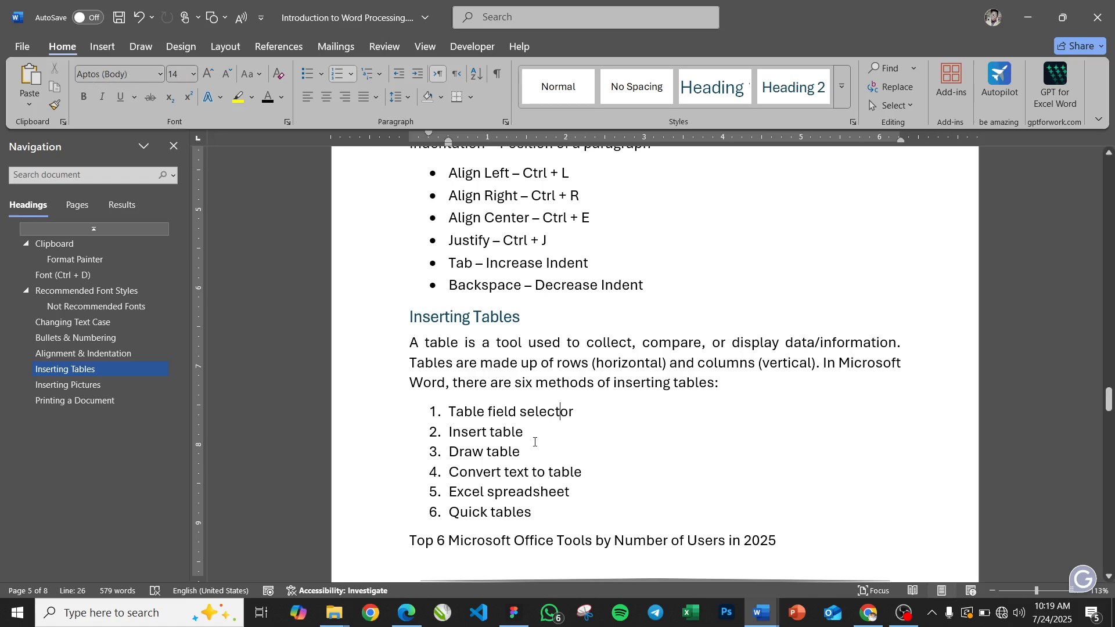
{"action": "scroll", "coordinate": [498, 429], "scroll_direction": "down", "scroll_amount": 15}
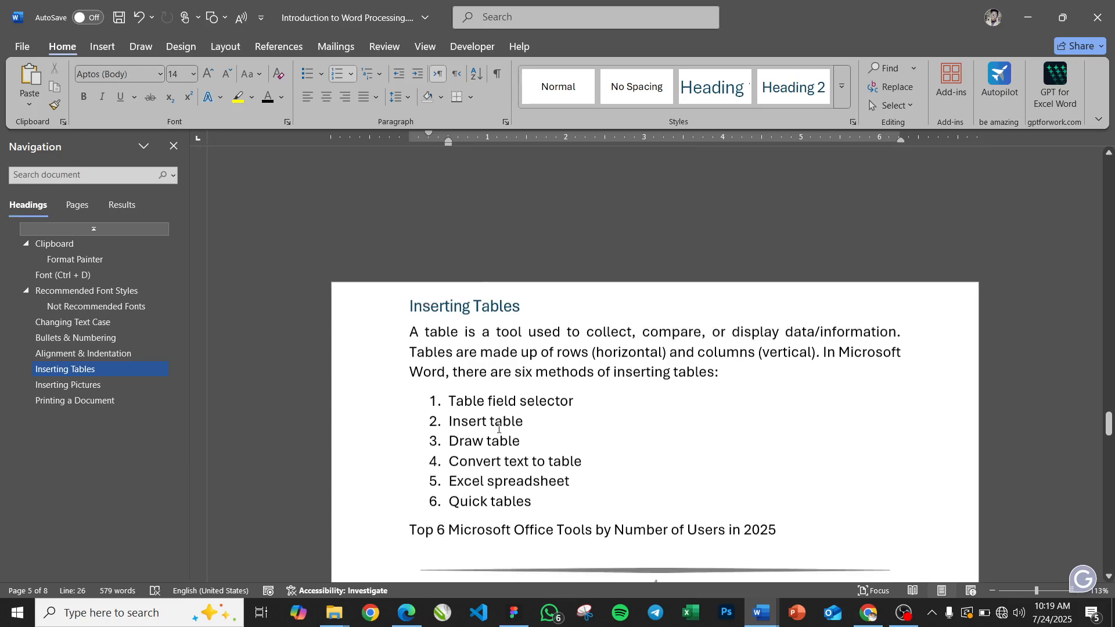
{"action": "scroll", "coordinate": [498, 431], "scroll_direction": "down", "scroll_amount": 5}
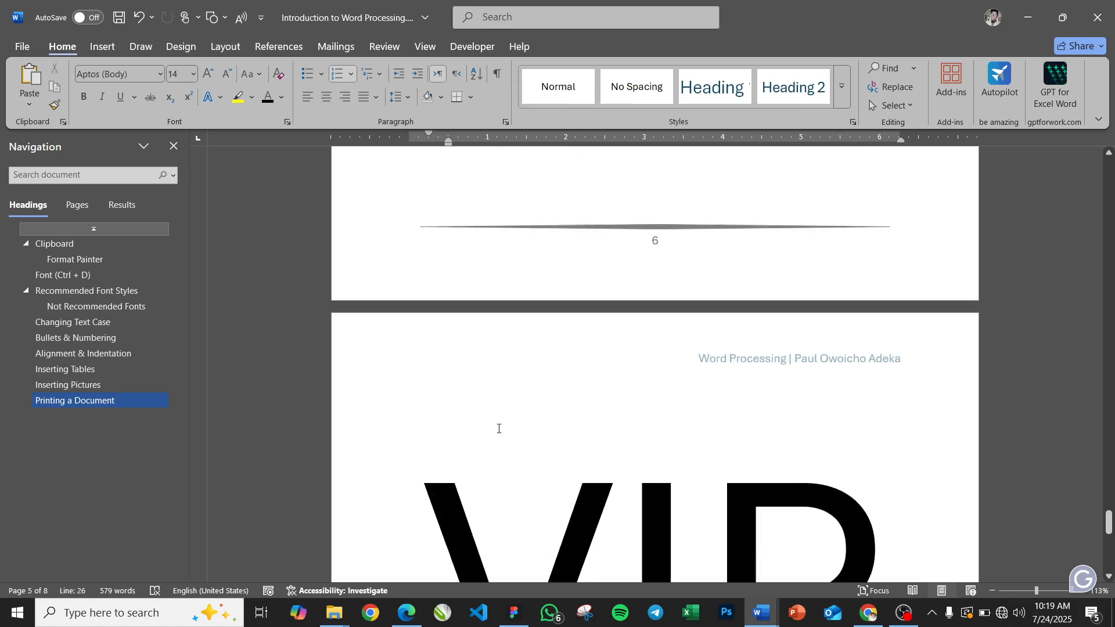
{"action": "scroll", "coordinate": [498, 428], "scroll_direction": "up", "scroll_amount": 6}
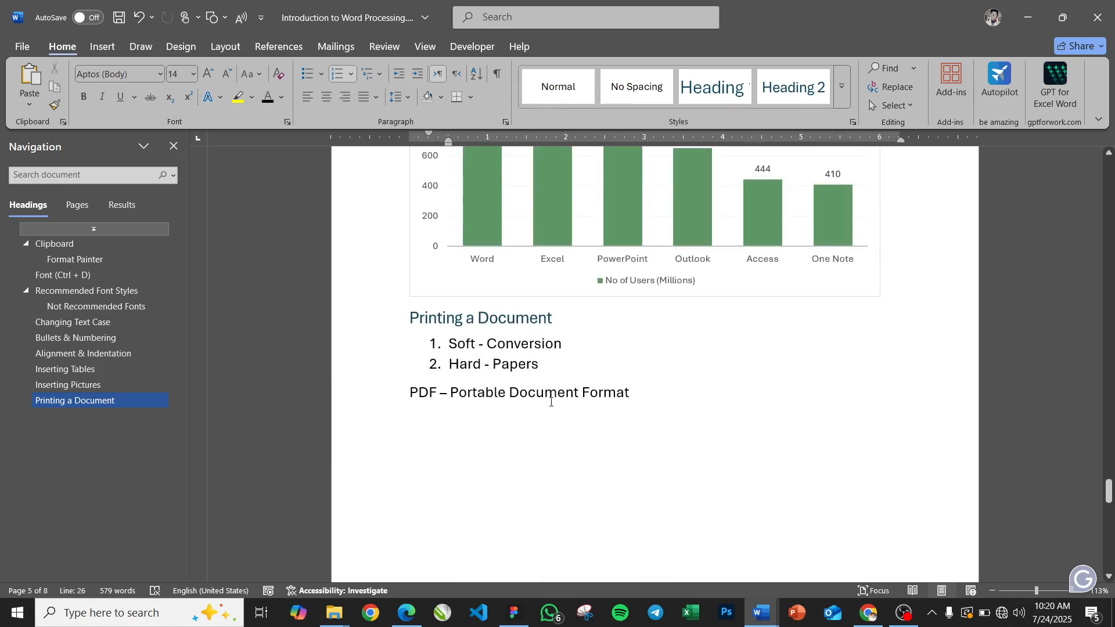
{"action": "left_click", "coordinate": [653, 417]}
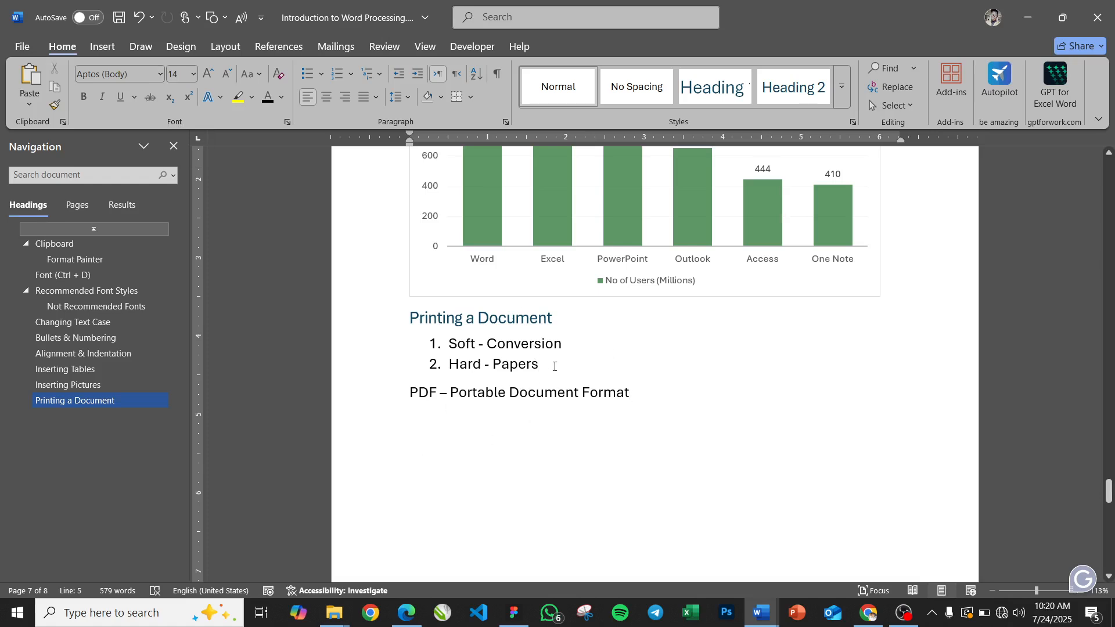
{"action": "left_click", "coordinate": [555, 366]}
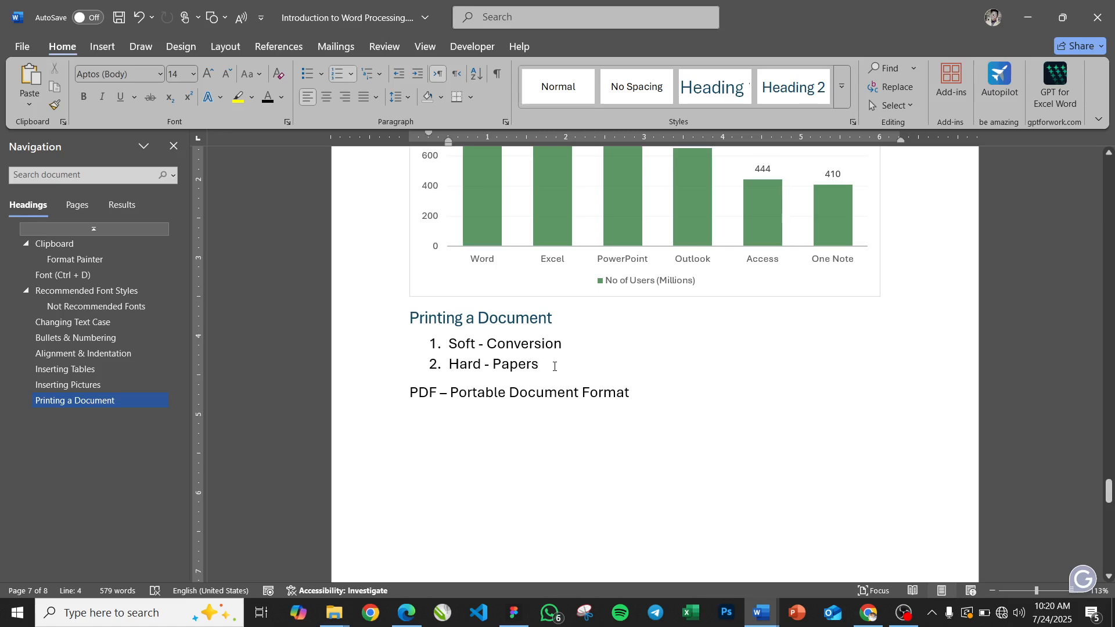
{"action": "left_click", "coordinate": [647, 393]}
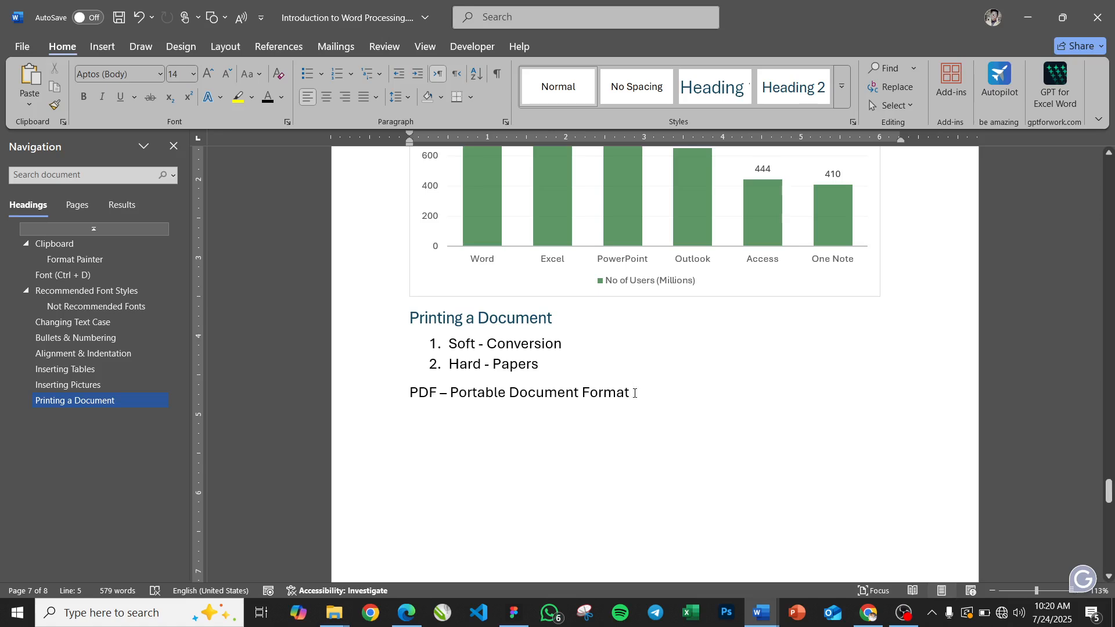
{"action": "left_click", "coordinate": [557, 367]}
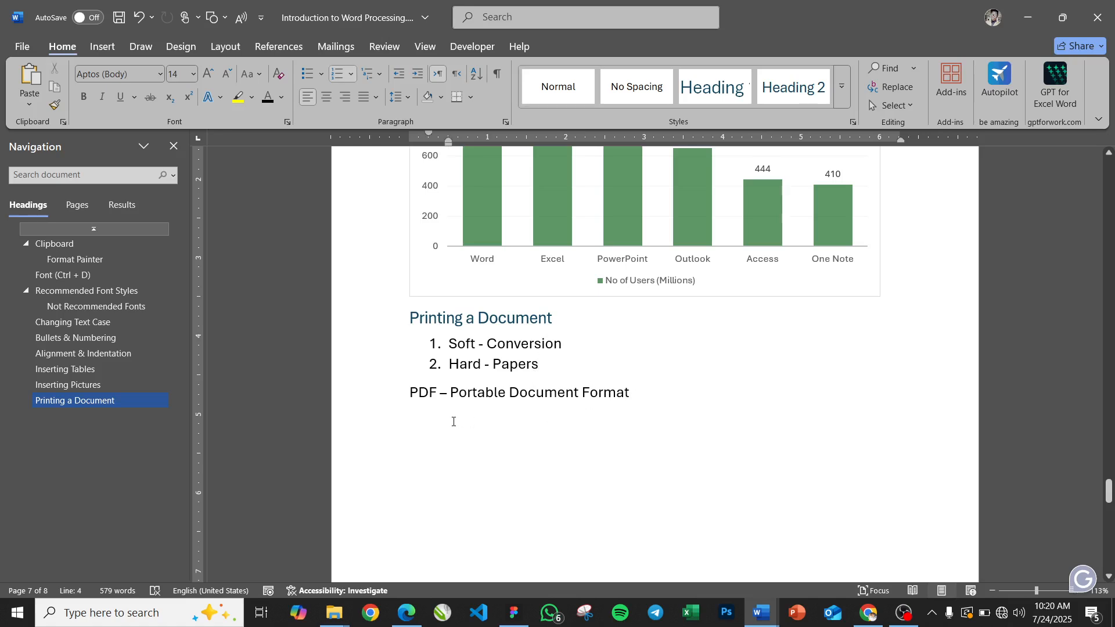
{"action": "left_click", "coordinate": [649, 402]}
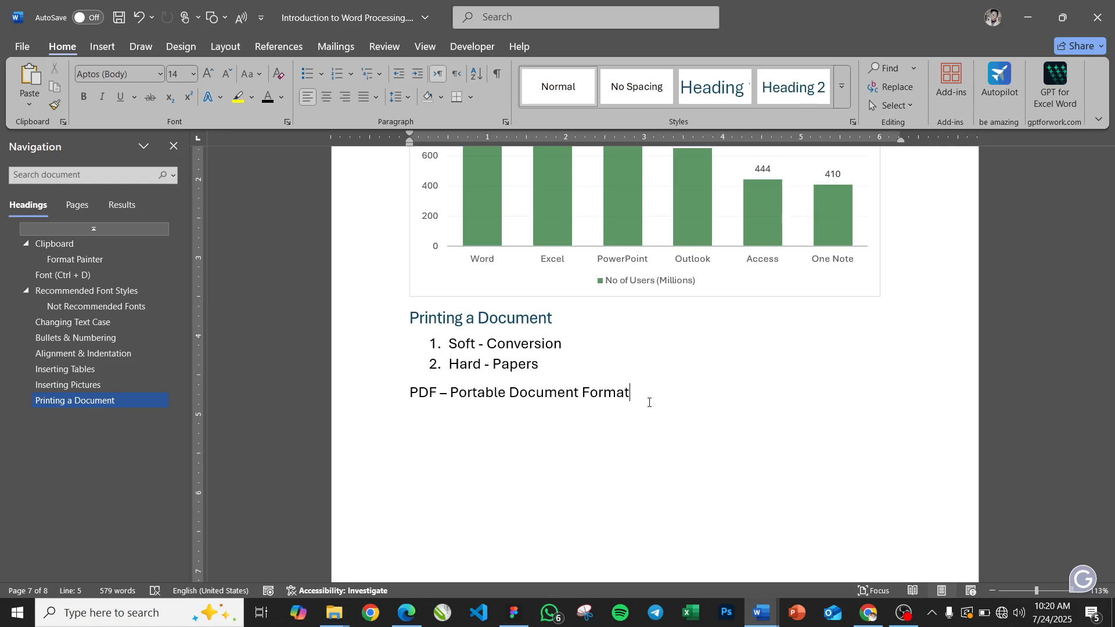
{"action": "scroll", "coordinate": [649, 402], "scroll_direction": "up", "scroll_amount": 6}
{"action": "scroll", "coordinate": [649, 402], "scroll_direction": "up", "scroll_amount": 5}
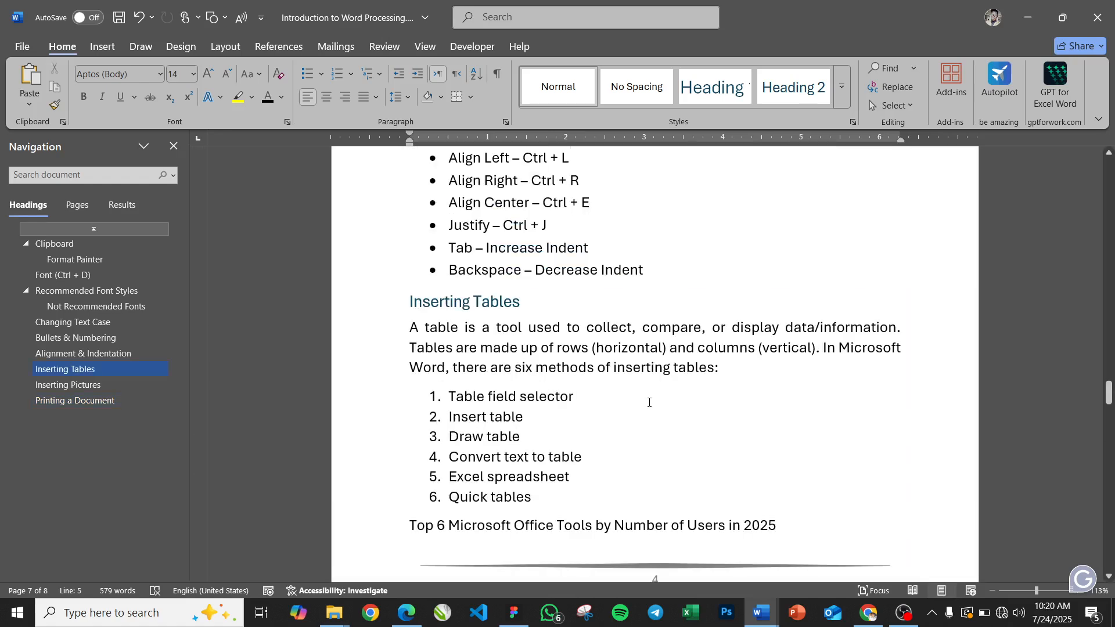
Export the document as Introduction to Word Processing.pdf to the Documents folder, set to open after publishing
{"action": "scroll", "coordinate": [648, 402], "scroll_direction": "up", "scroll_amount": 4}
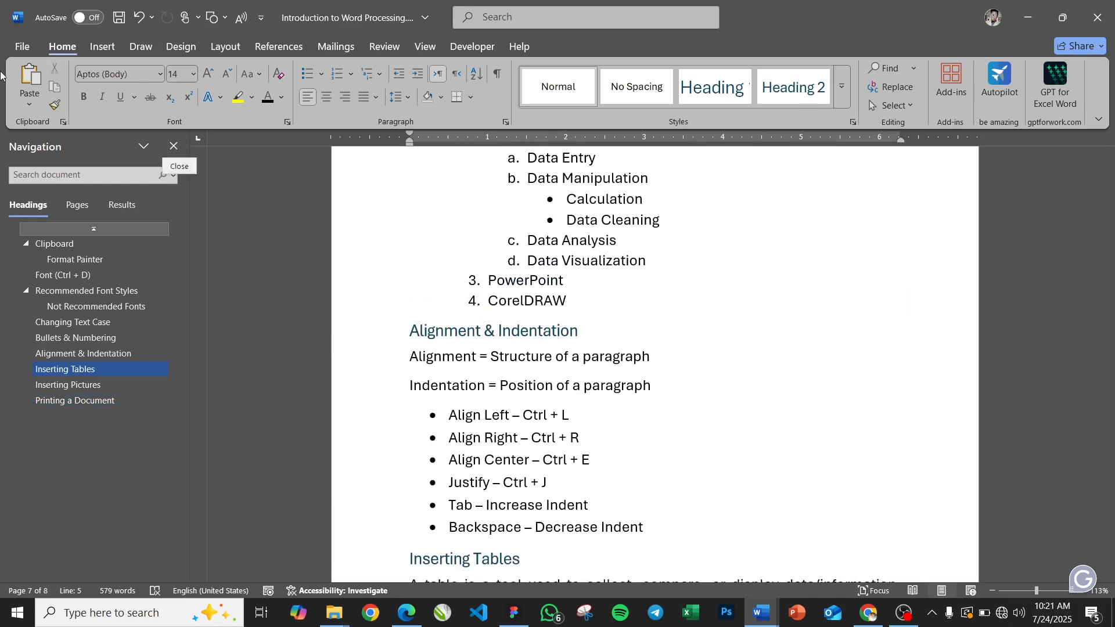
{"action": "left_click", "coordinate": [26, 50]}
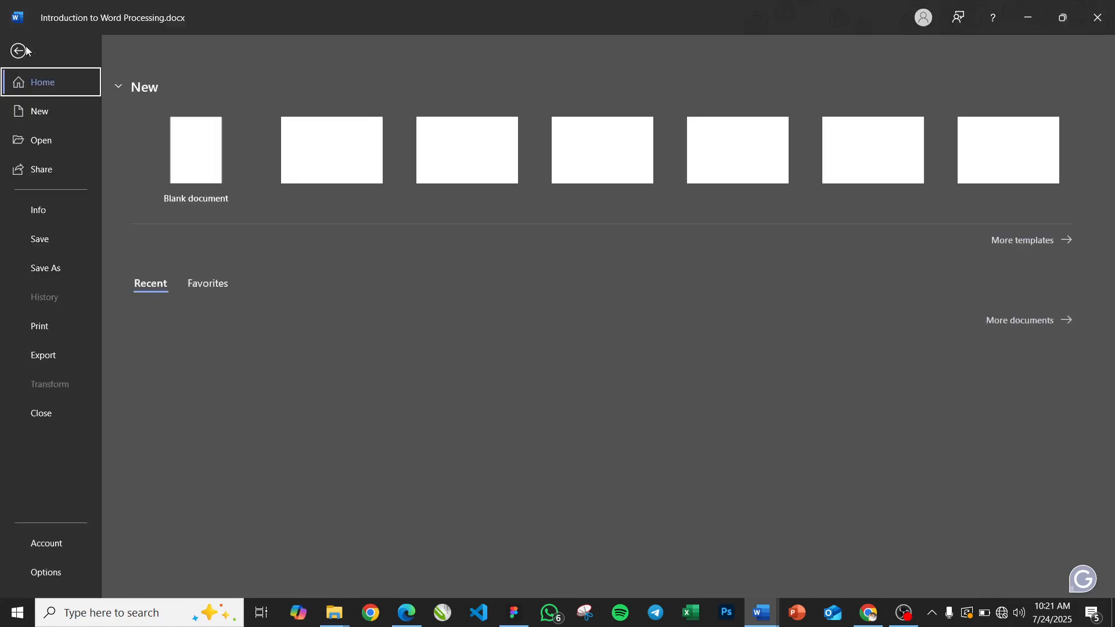
{"action": "left_click", "coordinate": [55, 353]}
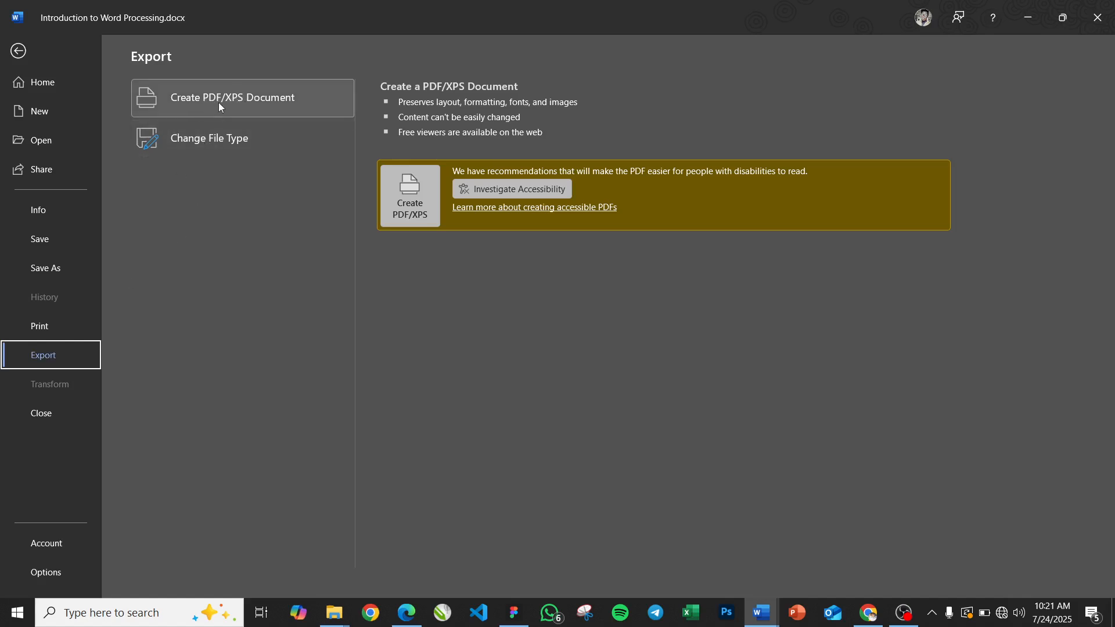
{"action": "left_click", "coordinate": [409, 197]}
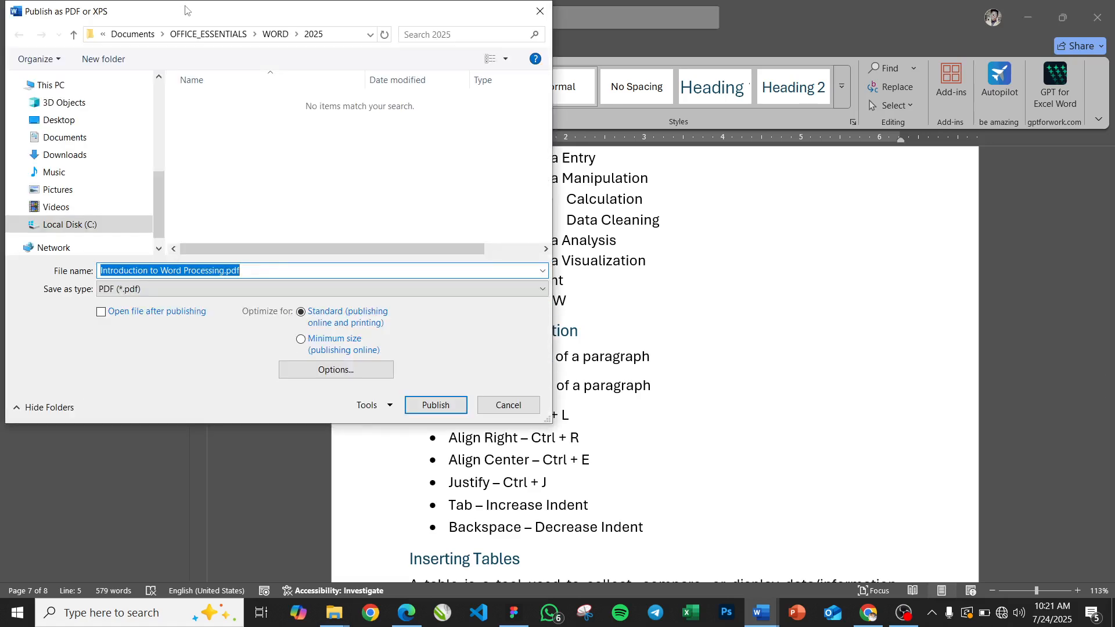
{"action": "left_click_drag", "start_coordinate": [185, 9], "coordinate": [399, 47]}
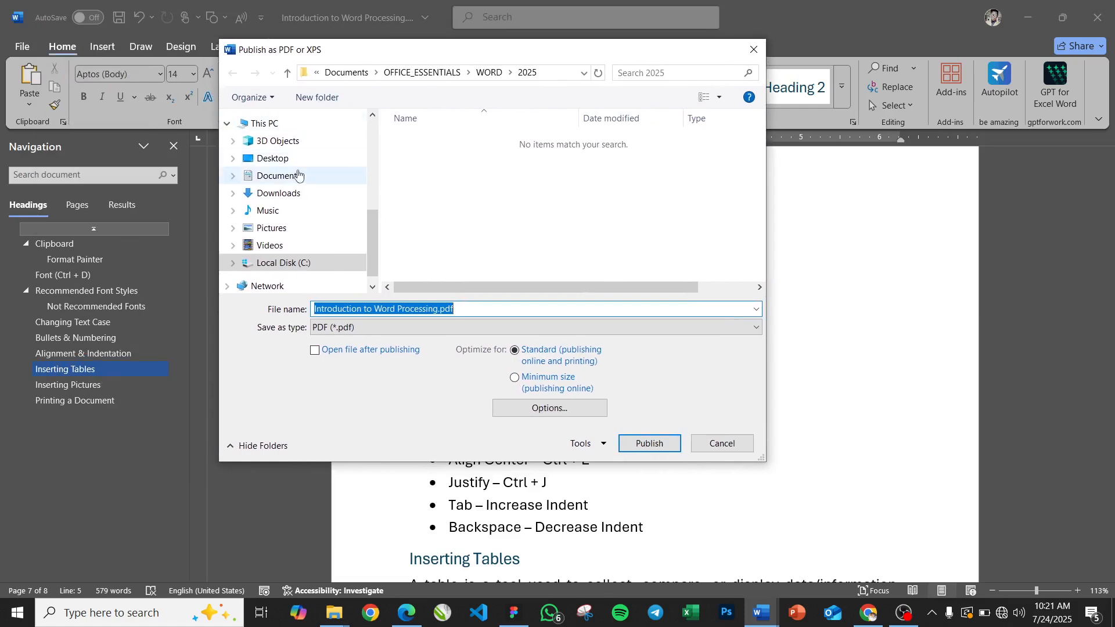
{"action": "left_click", "coordinate": [277, 177]}
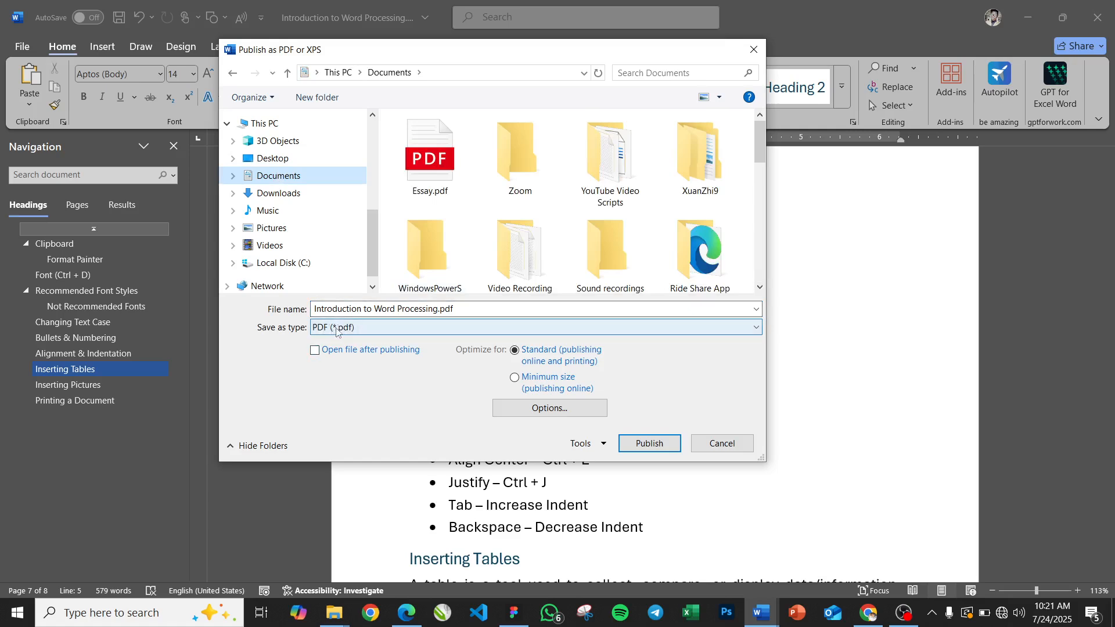
{"action": "left_click", "coordinate": [315, 351]}
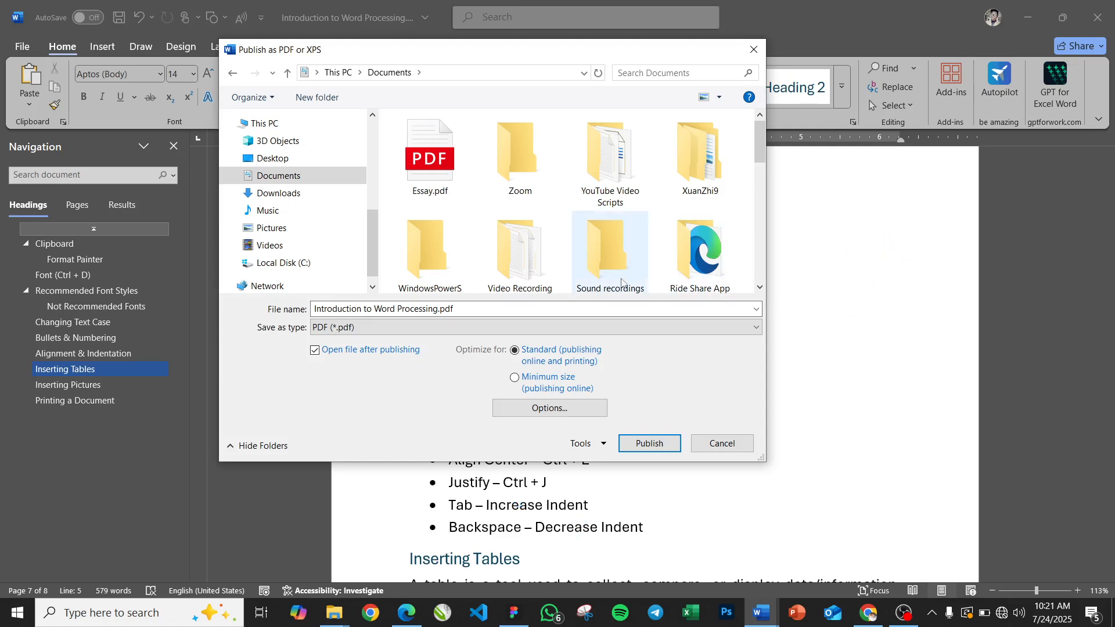
{"action": "left_click", "coordinate": [650, 441]}
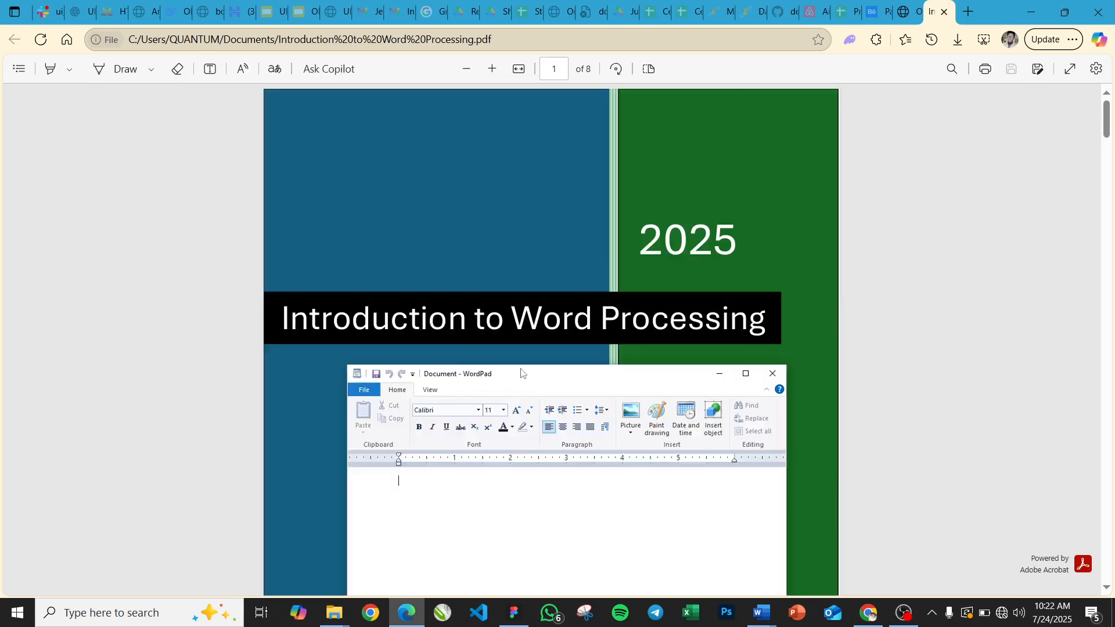
Look through the exported PDF from its cover page past the contents to the last page
{"action": "scroll", "coordinate": [520, 369], "scroll_direction": "down", "scroll_amount": 4}
{"action": "scroll", "coordinate": [520, 370], "scroll_direction": "up", "scroll_amount": 3, "text": "ctrl"}
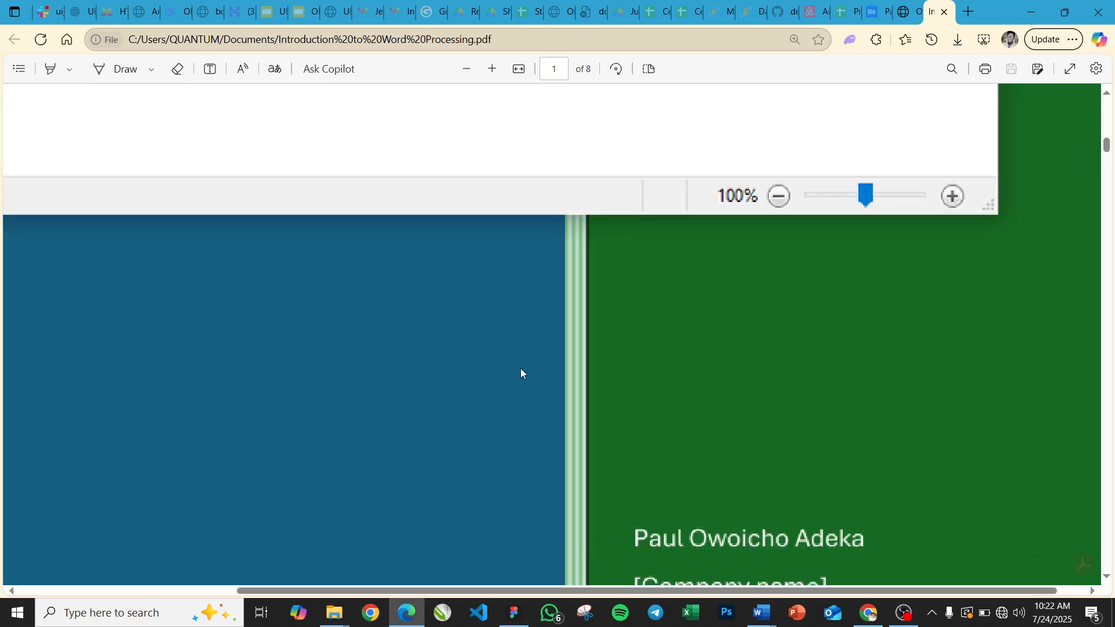
{"action": "scroll", "coordinate": [520, 368], "scroll_direction": "down", "scroll_amount": 1, "text": "ctrl"}
{"action": "scroll", "coordinate": [520, 368], "scroll_direction": "up", "scroll_amount": 10}
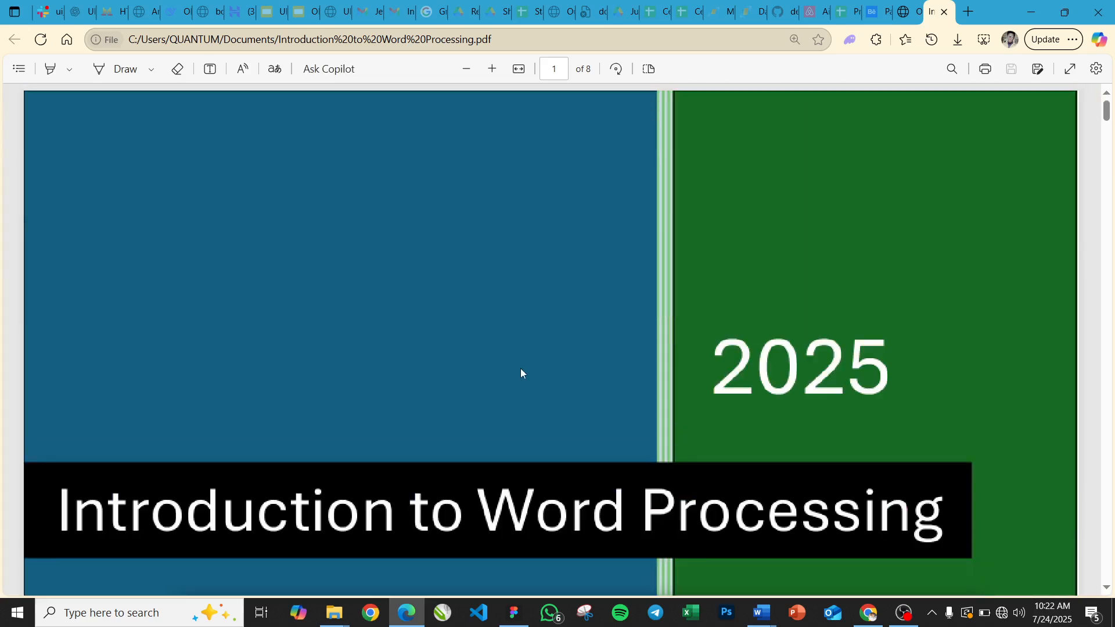
{"action": "scroll", "coordinate": [520, 368], "scroll_direction": "down", "scroll_amount": 5}
{"action": "scroll", "coordinate": [522, 373], "scroll_direction": "down", "scroll_amount": 15}
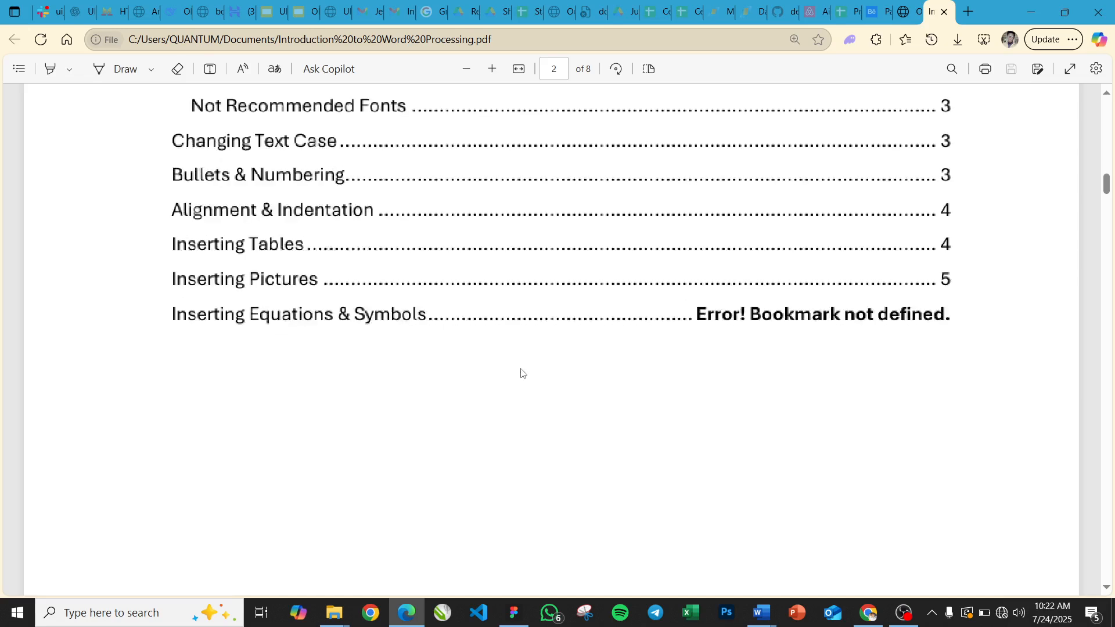
{"action": "scroll", "coordinate": [522, 372], "scroll_direction": "down", "scroll_amount": 3}
{"action": "scroll", "coordinate": [522, 373], "scroll_direction": "down", "scroll_amount": 1, "text": "ctrl"}
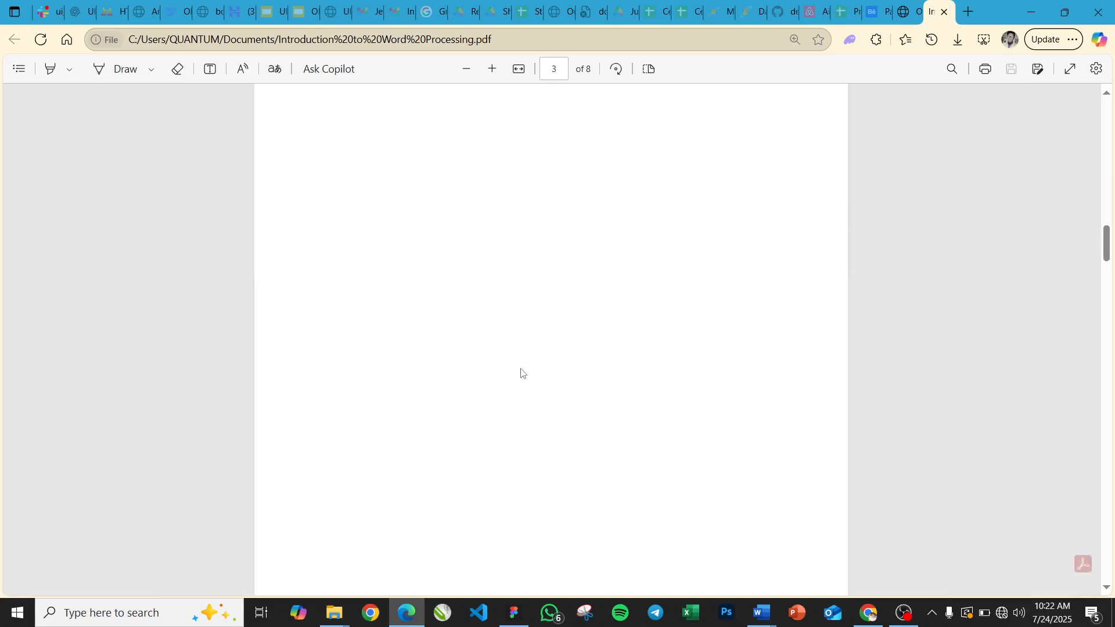
{"action": "scroll", "coordinate": [522, 373], "scroll_direction": "down", "scroll_amount": 20}
{"action": "scroll", "coordinate": [521, 373], "scroll_direction": "down", "scroll_amount": 3}
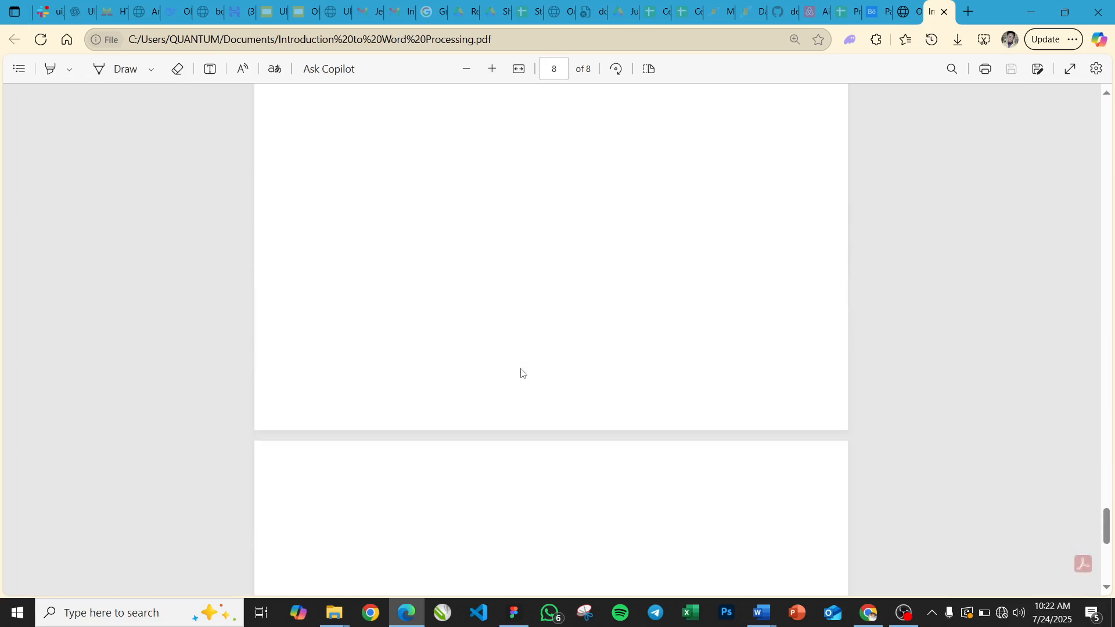
Return to the start of the PDF and review its contents page and the Introduction to Word Processing page
{"action": "key", "text": "Home"}
{"action": "scroll", "coordinate": [521, 373], "scroll_direction": "down", "scroll_amount": 10}
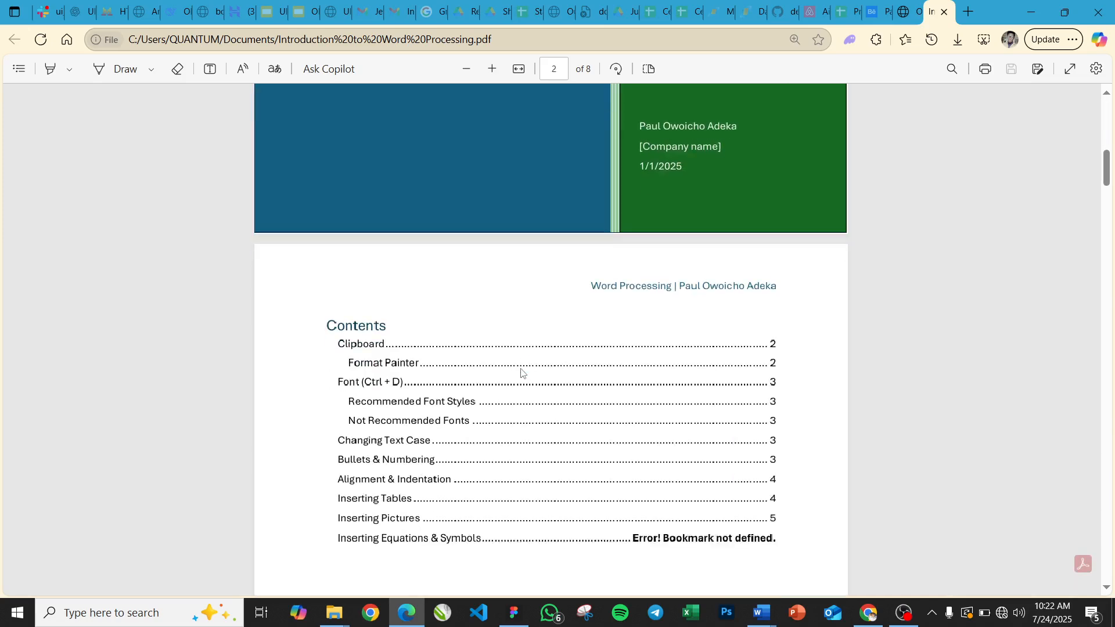
{"action": "scroll", "coordinate": [521, 373], "scroll_direction": "down", "scroll_amount": 10}
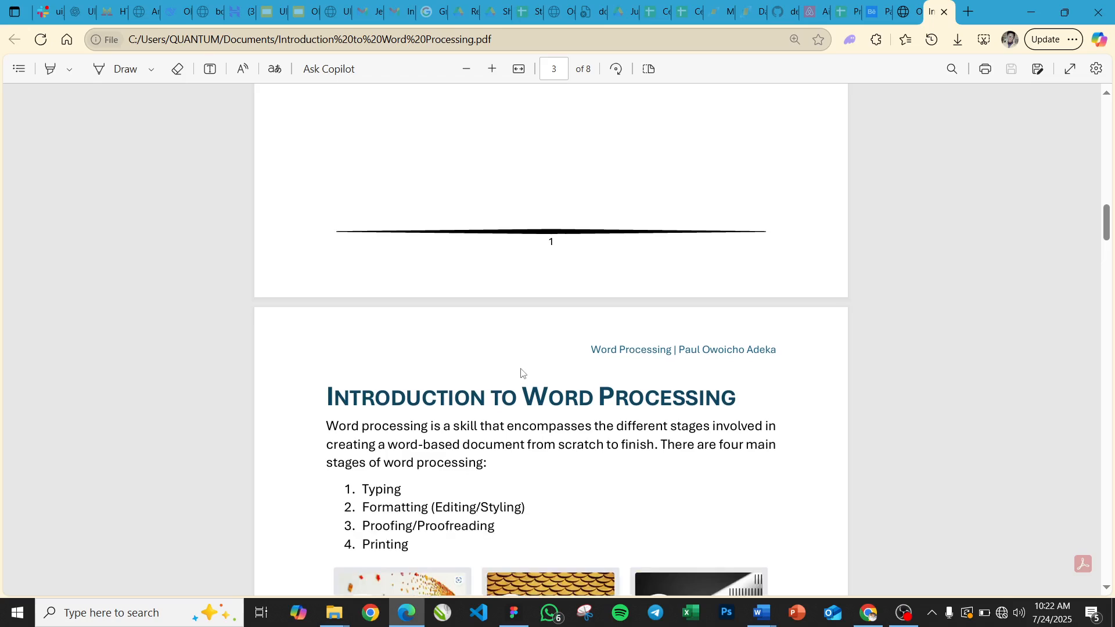
{"action": "scroll", "coordinate": [521, 373], "scroll_direction": "down", "scroll_amount": 1}
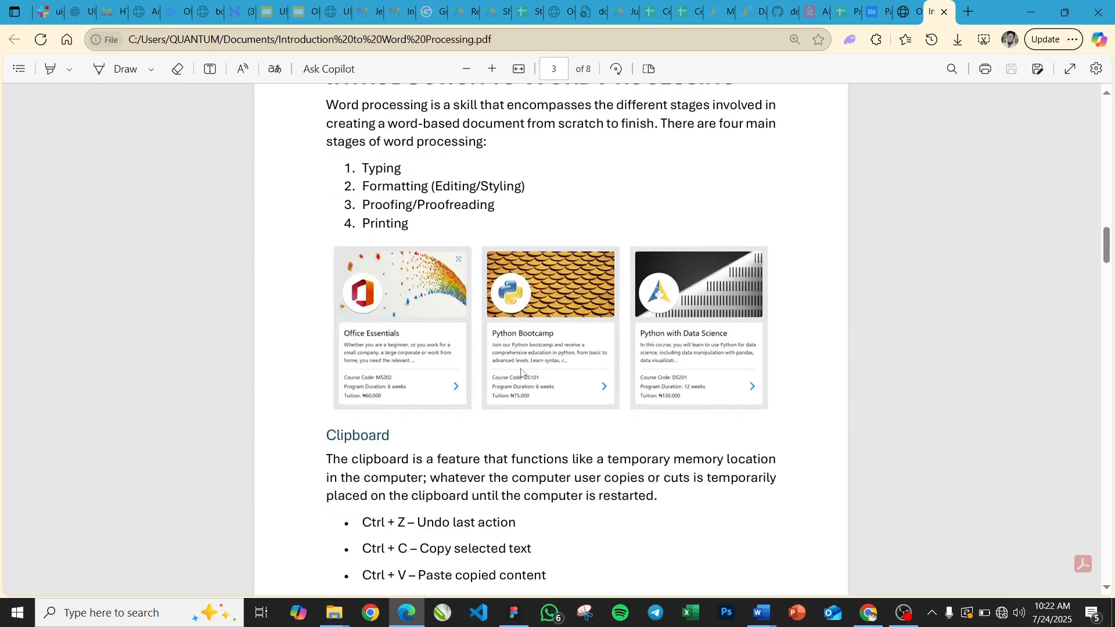
{"action": "scroll", "coordinate": [521, 372], "scroll_direction": "up", "scroll_amount": 2}
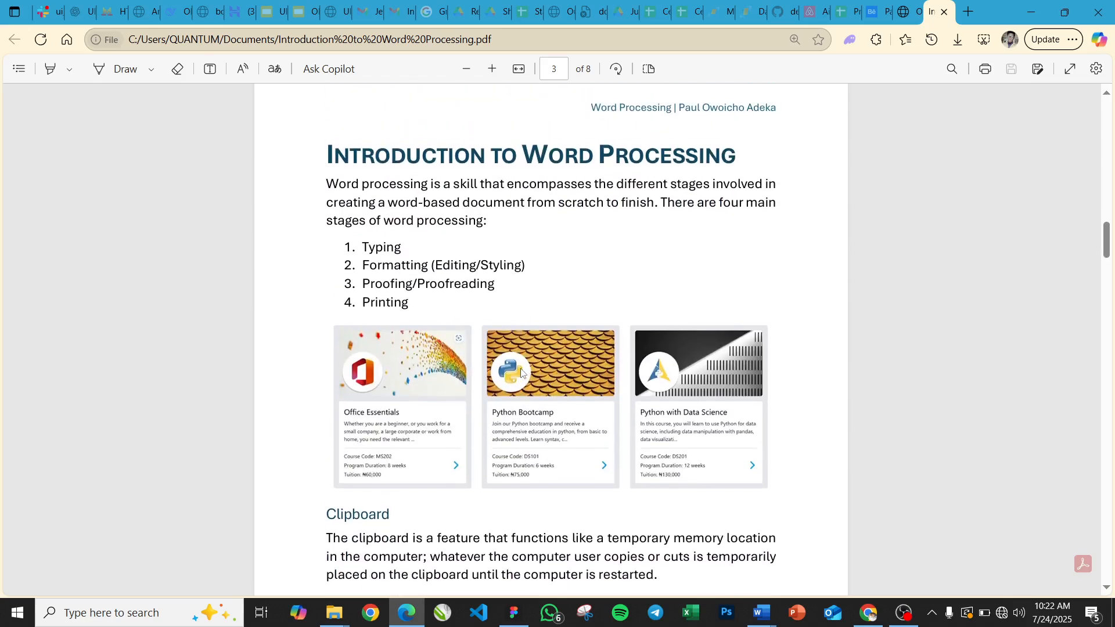
{"action": "scroll", "coordinate": [520, 373], "scroll_direction": "down", "scroll_amount": 2}
{"action": "scroll", "coordinate": [521, 372], "scroll_direction": "down", "scroll_amount": 10}
{"action": "scroll", "coordinate": [521, 372], "scroll_direction": "up", "scroll_amount": 15}
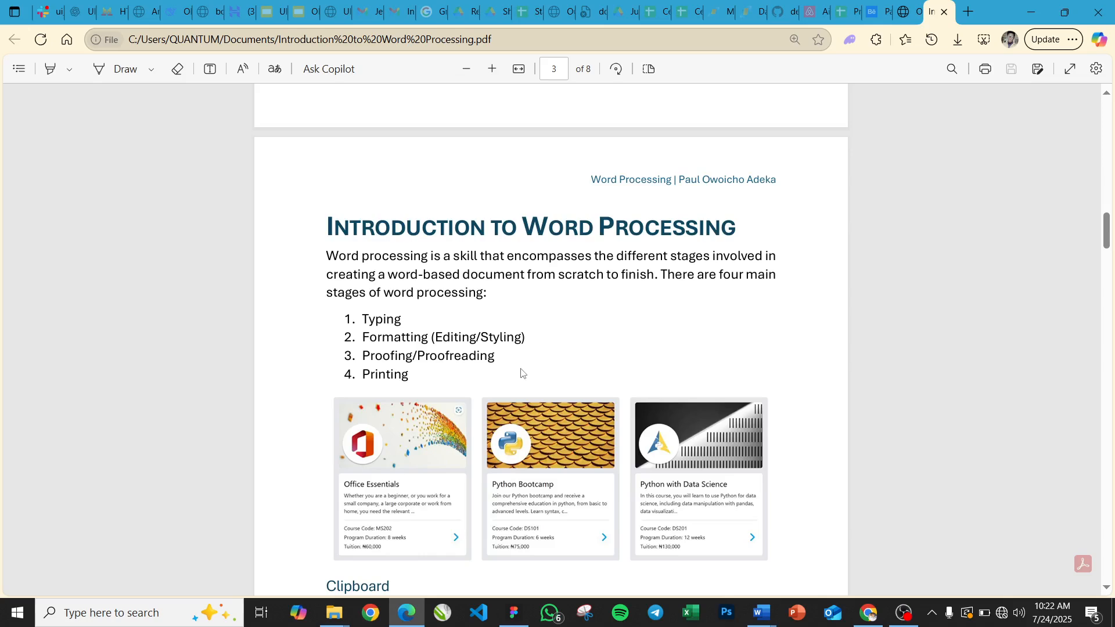
{"action": "scroll", "coordinate": [521, 373], "scroll_direction": "up", "scroll_amount": 15}
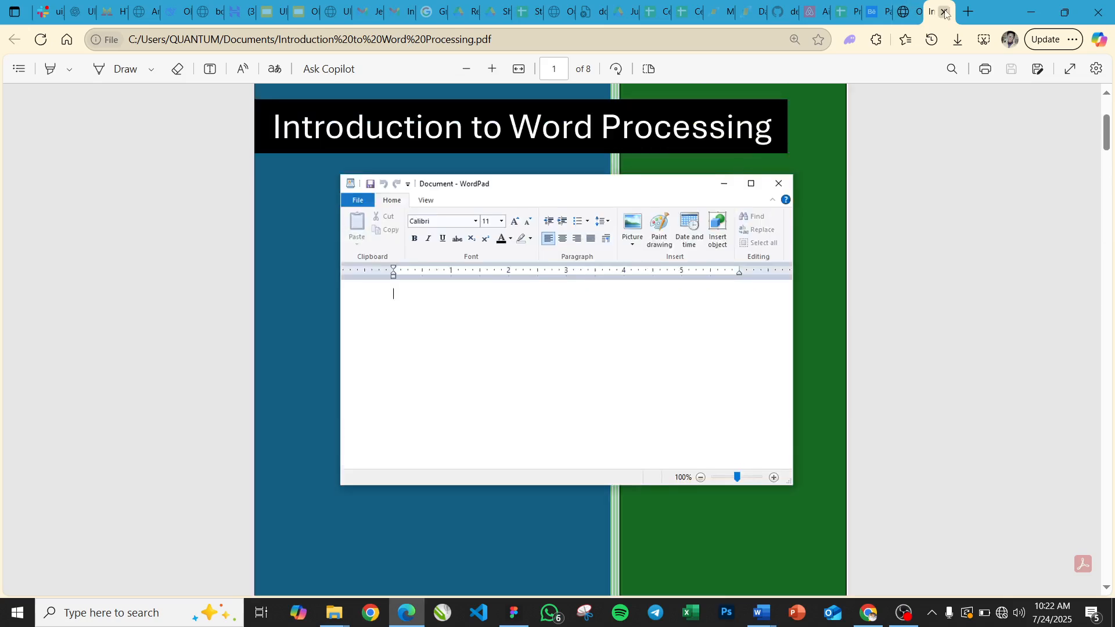
Close the exported PDF and switch back to Word, placing the insertion point at the Inserting Tables heading
{"action": "left_click", "coordinate": [945, 12]}
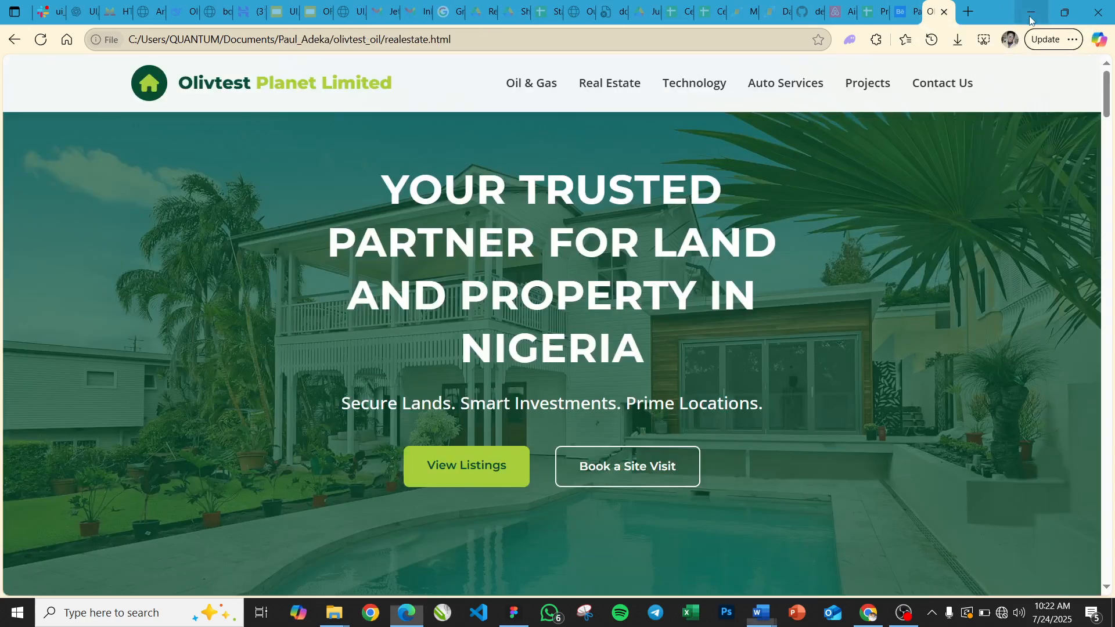
{"action": "left_click", "coordinate": [1031, 12]}
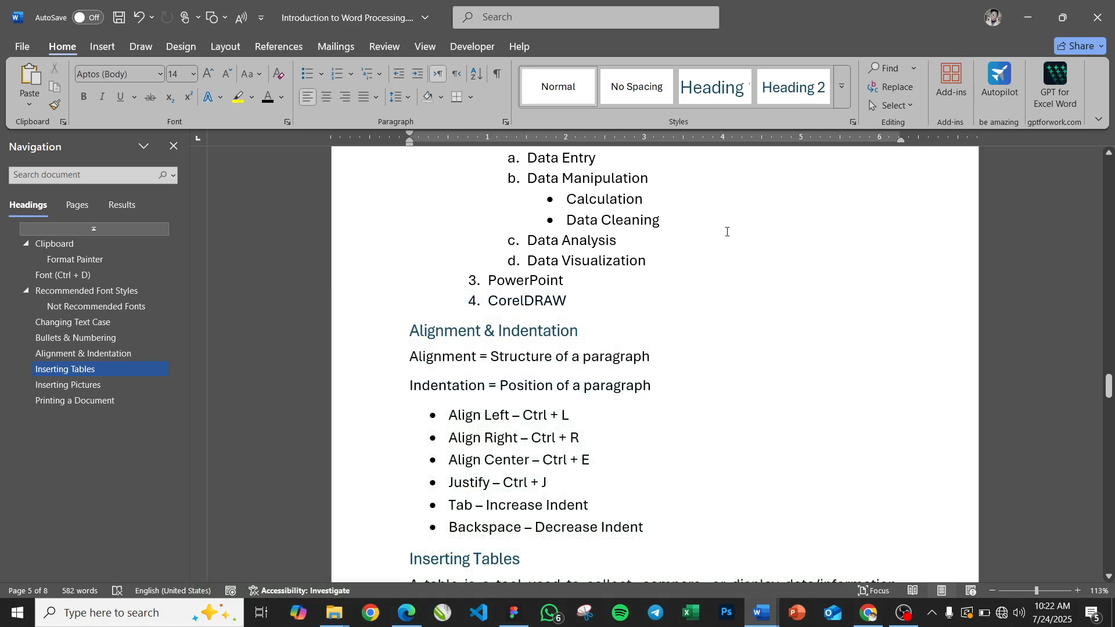
{"action": "left_click", "coordinate": [539, 559]}
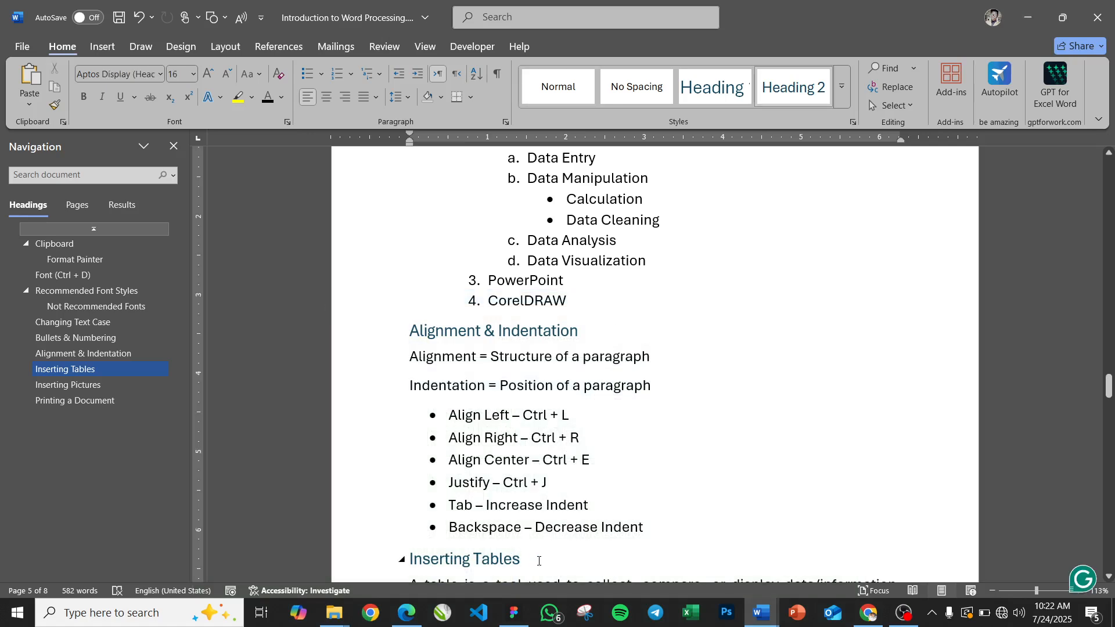
{"action": "left_click", "coordinate": [24, 46]}
{"action": "left_click", "coordinate": [45, 356]}
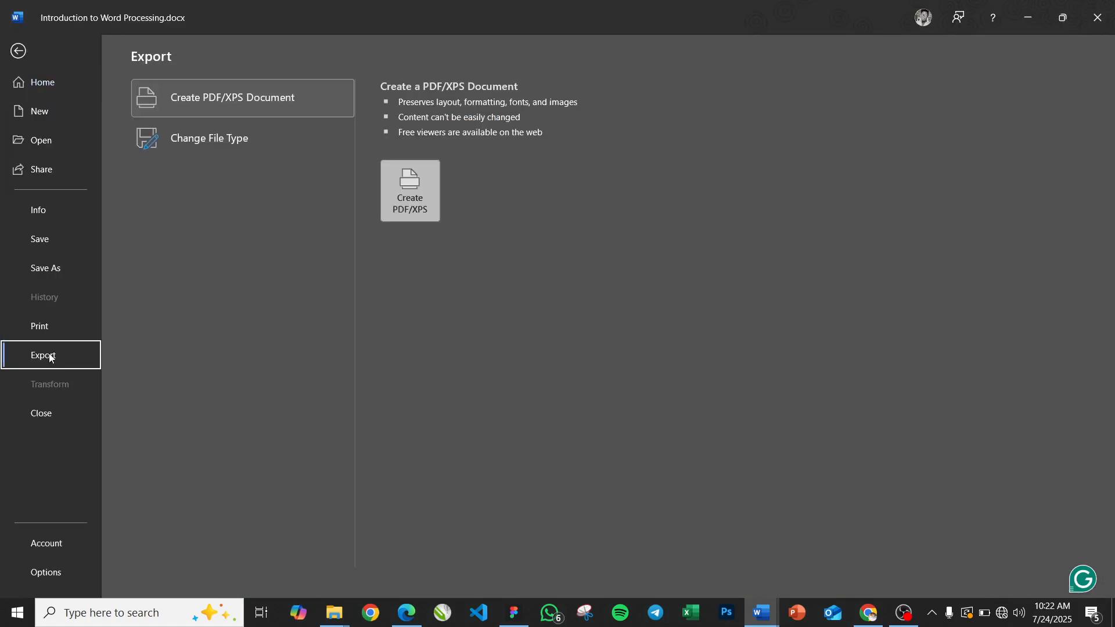
{"action": "left_click", "coordinate": [402, 186]}
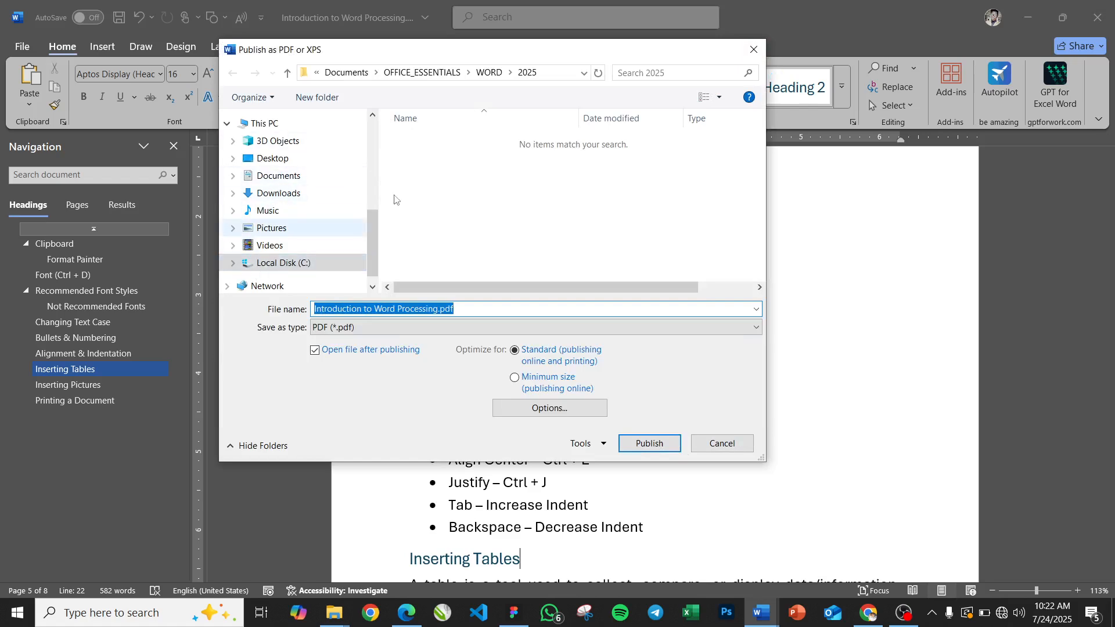
{"action": "left_click", "coordinate": [755, 51]}
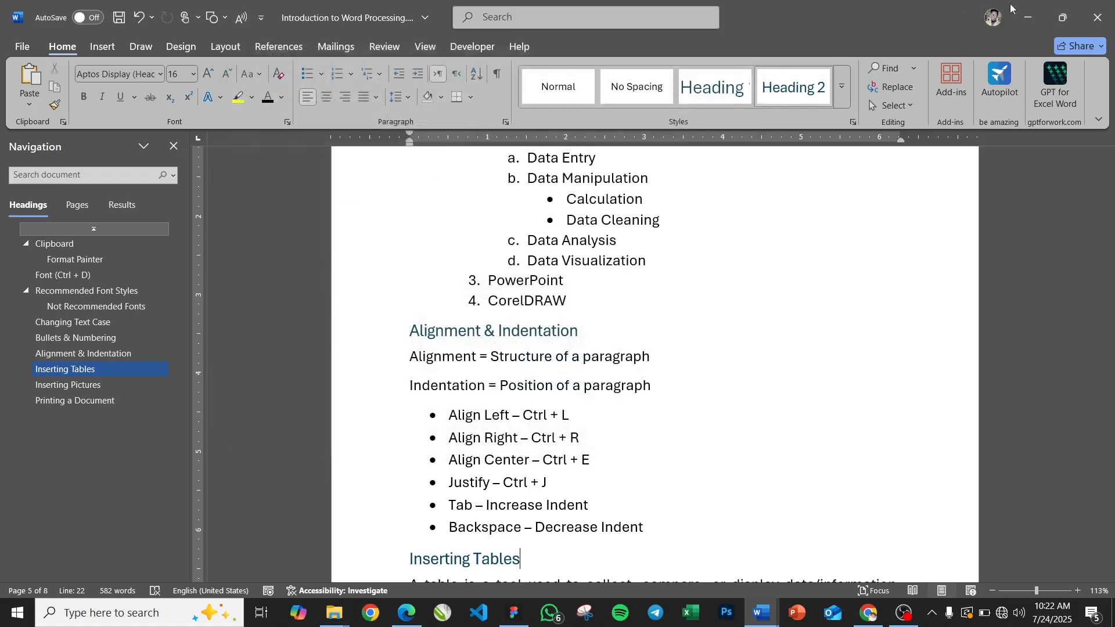
{"action": "left_click", "coordinate": [584, 231]}
{"action": "left_click", "coordinate": [671, 227]}
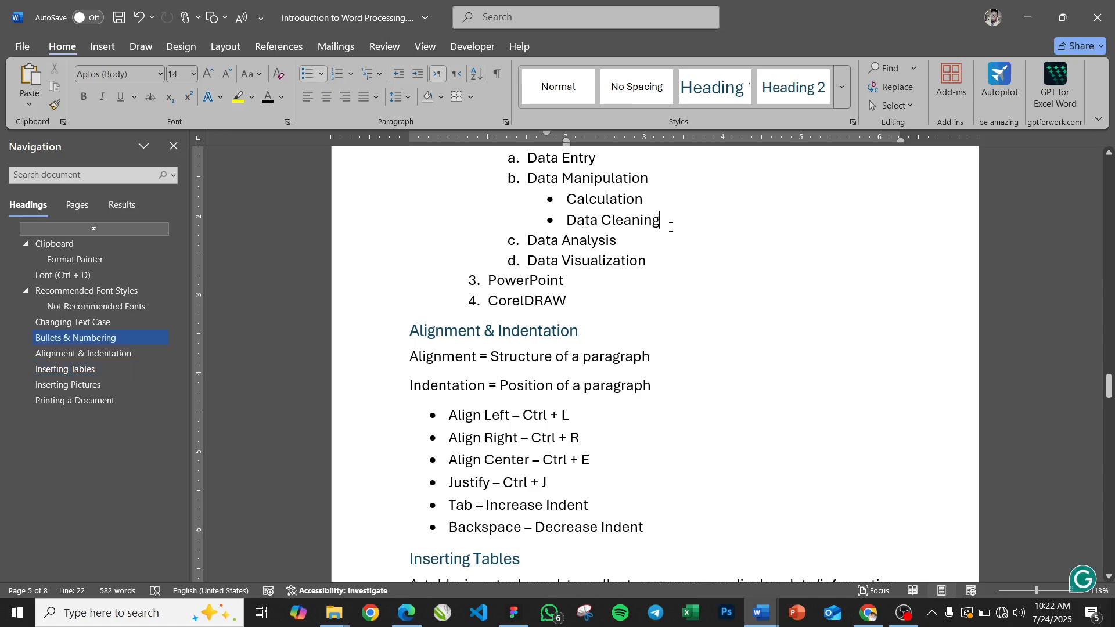
Examine the document's print settings and the list of available printers
{"action": "left_click", "coordinate": [22, 47]}
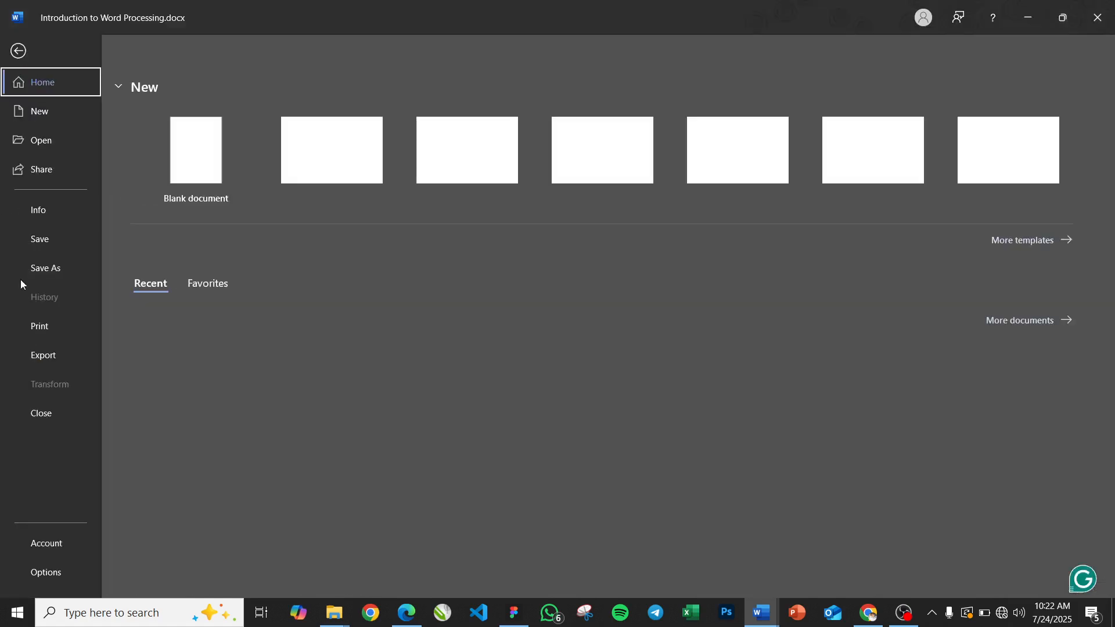
{"action": "left_click", "coordinate": [45, 328]}
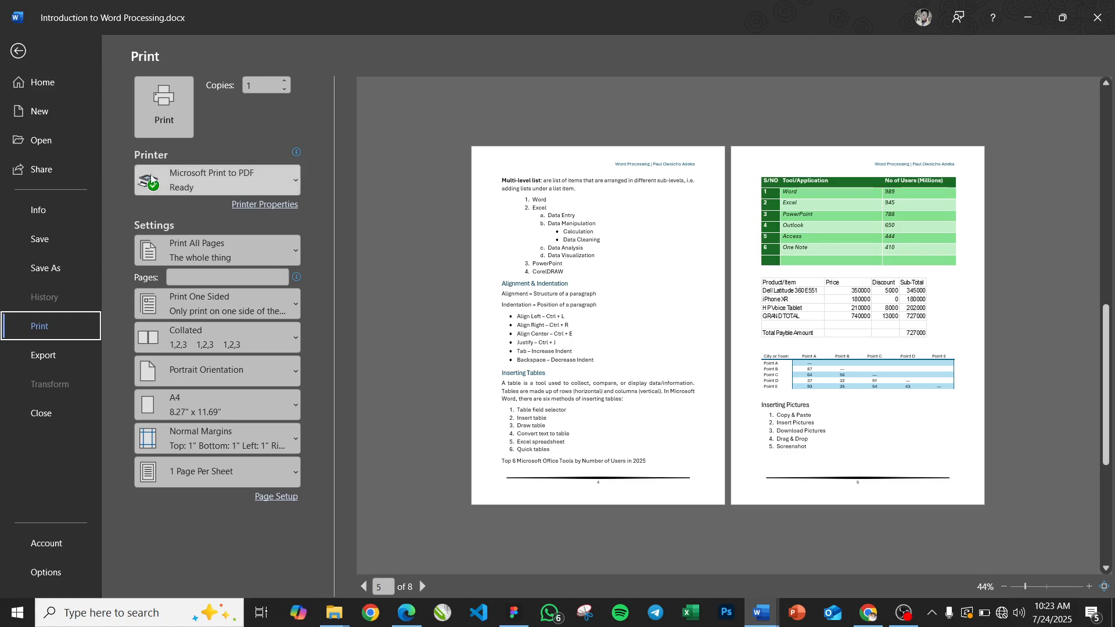
{"action": "left_click", "coordinate": [195, 177]}
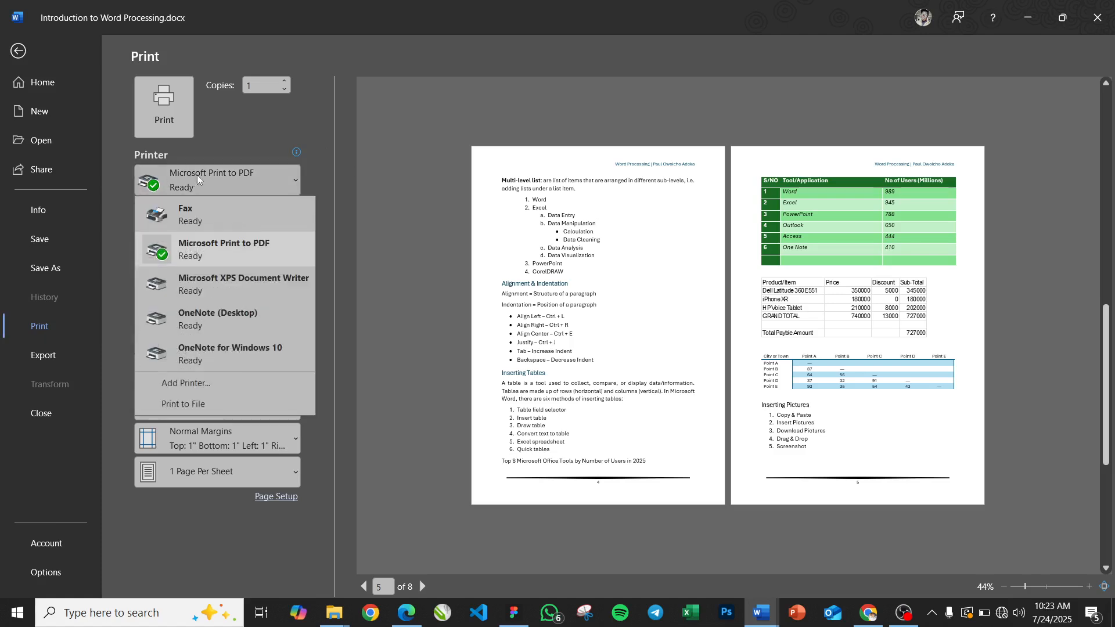
{"action": "left_click", "coordinate": [197, 176]}
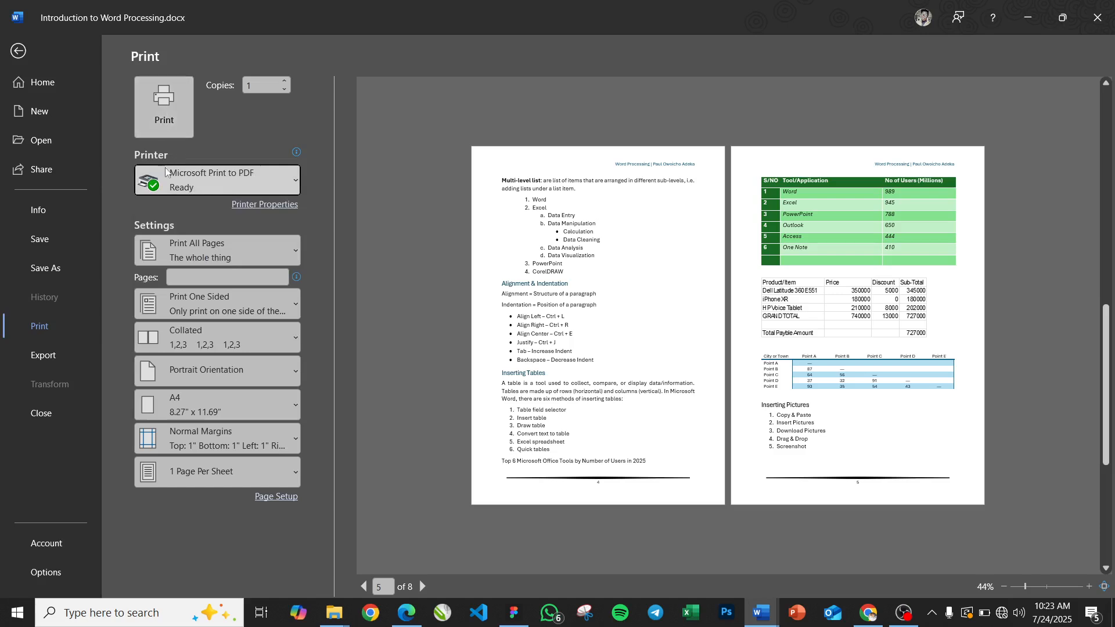
Try to print the document to a PDF file in the Documents folder with Microsoft Print to PDF
{"action": "left_click", "coordinate": [160, 99]}
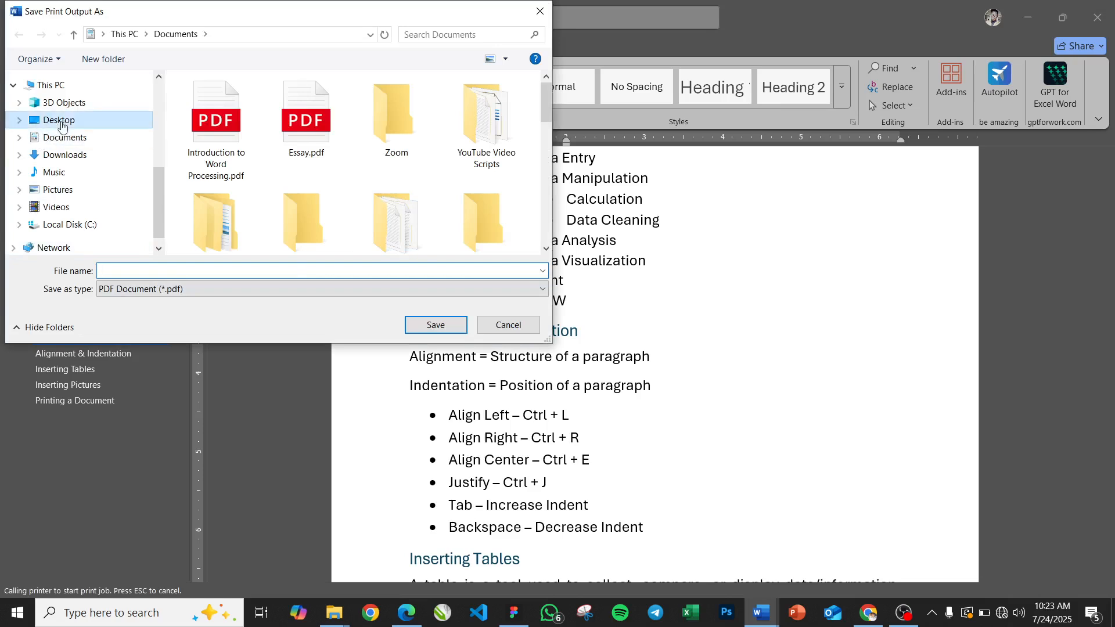
{"action": "left_click", "coordinate": [62, 123]}
{"action": "left_click", "coordinate": [102, 136]}
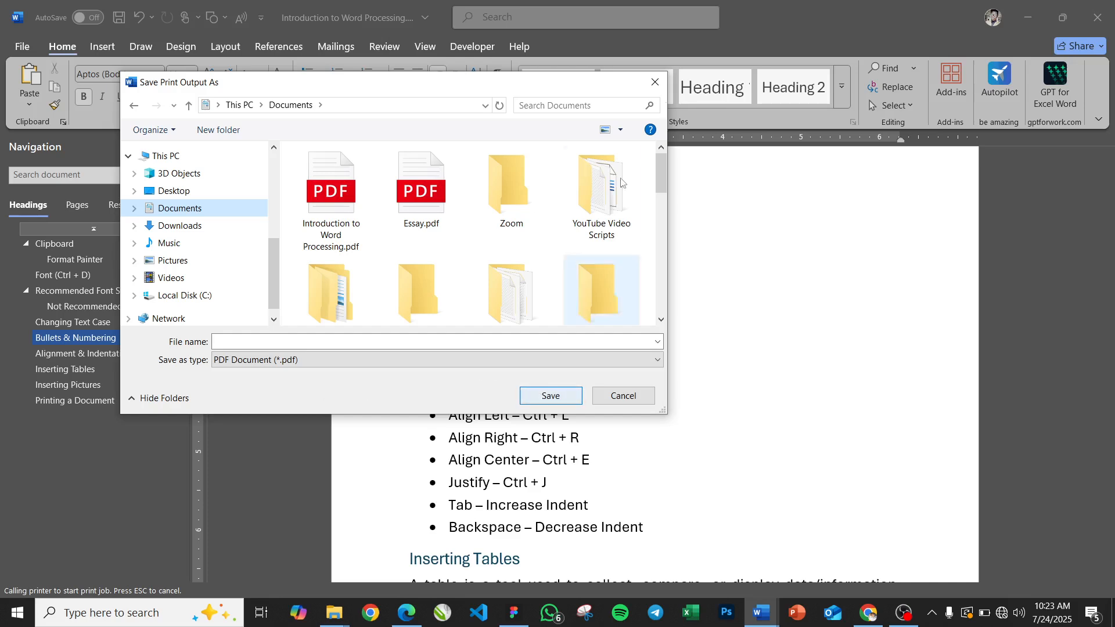
{"action": "left_click", "coordinate": [654, 82]}
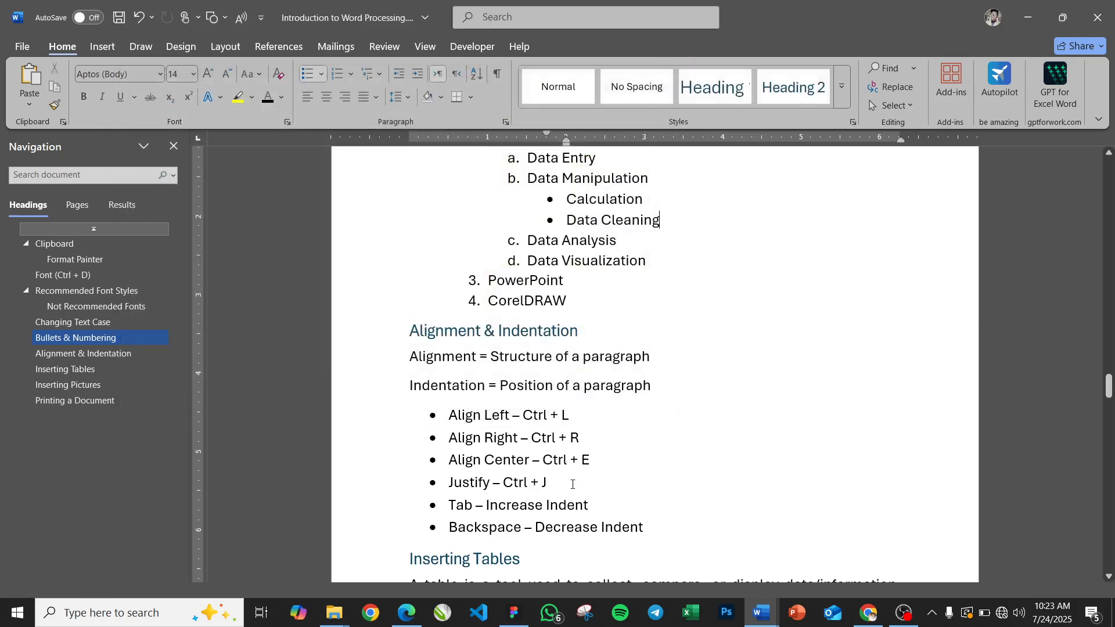
Examine the file types available for exporting the document and the formats offered for saving it as another type, leaving without saving
{"action": "scroll", "coordinate": [561, 507], "scroll_direction": "down", "scroll_amount": 20}
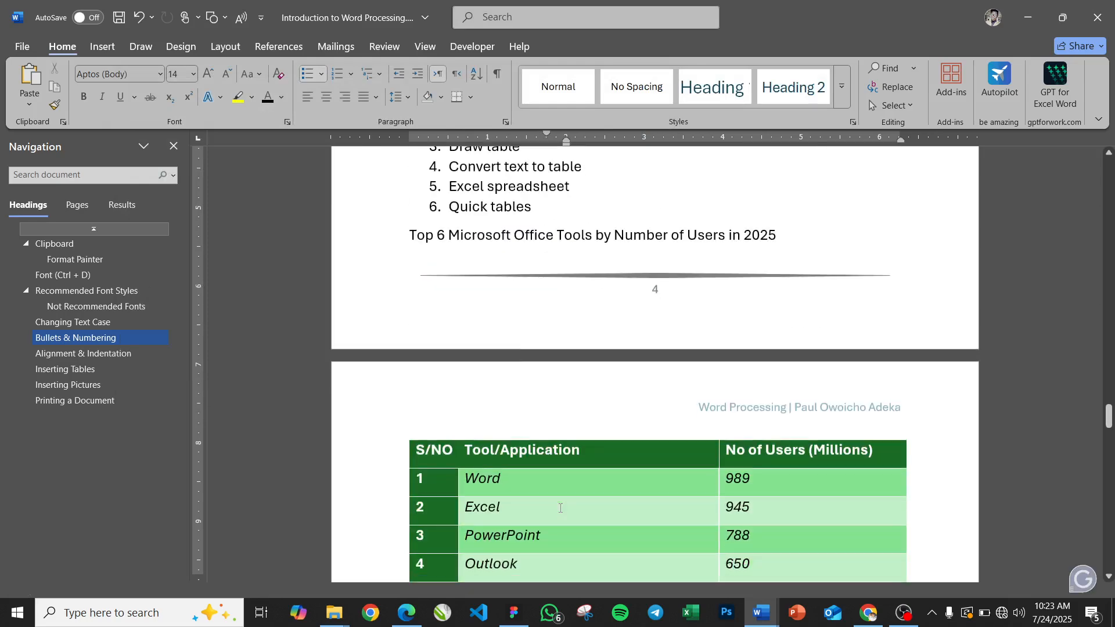
{"action": "scroll", "coordinate": [559, 509], "scroll_direction": "down", "scroll_amount": 20}
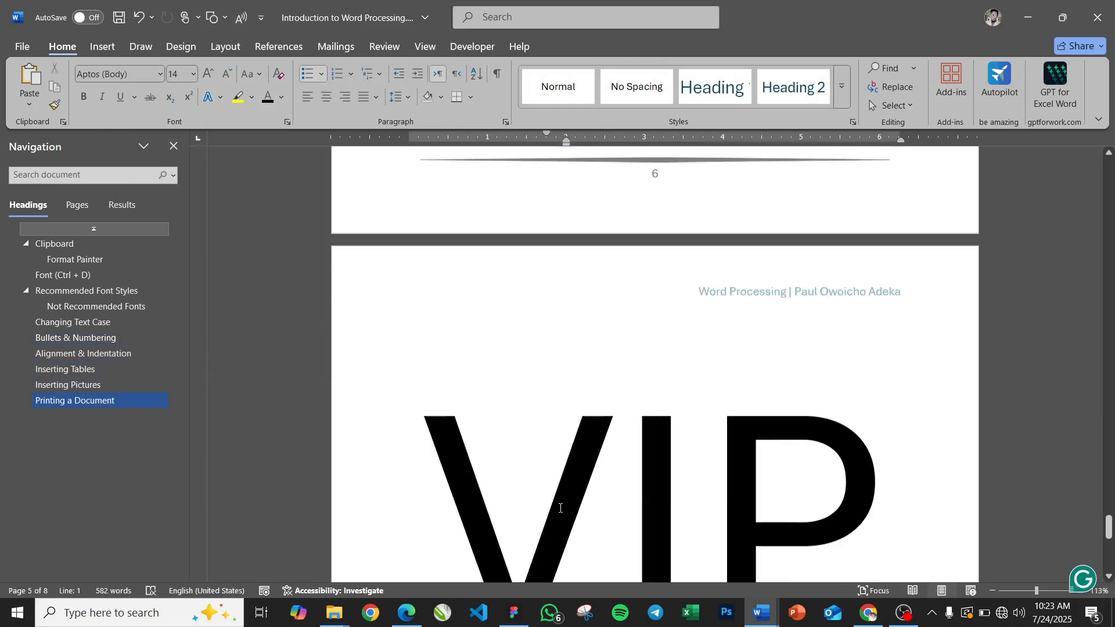
{"action": "scroll", "coordinate": [526, 283], "scroll_direction": "up", "scroll_amount": 8}
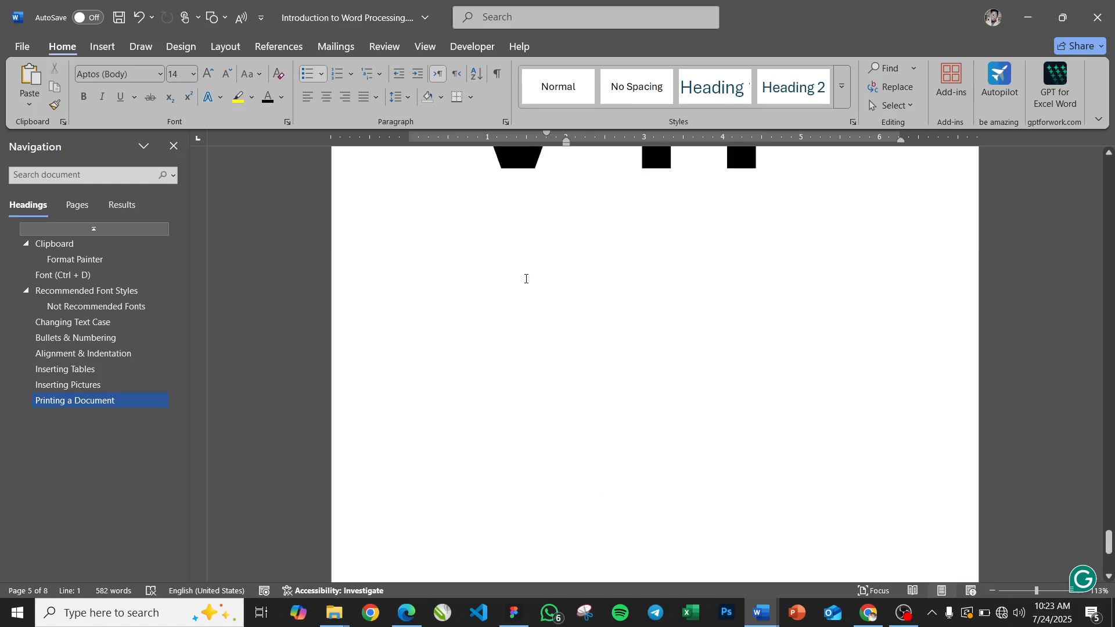
{"action": "scroll", "coordinate": [525, 280], "scroll_direction": "down", "scroll_amount": 5}
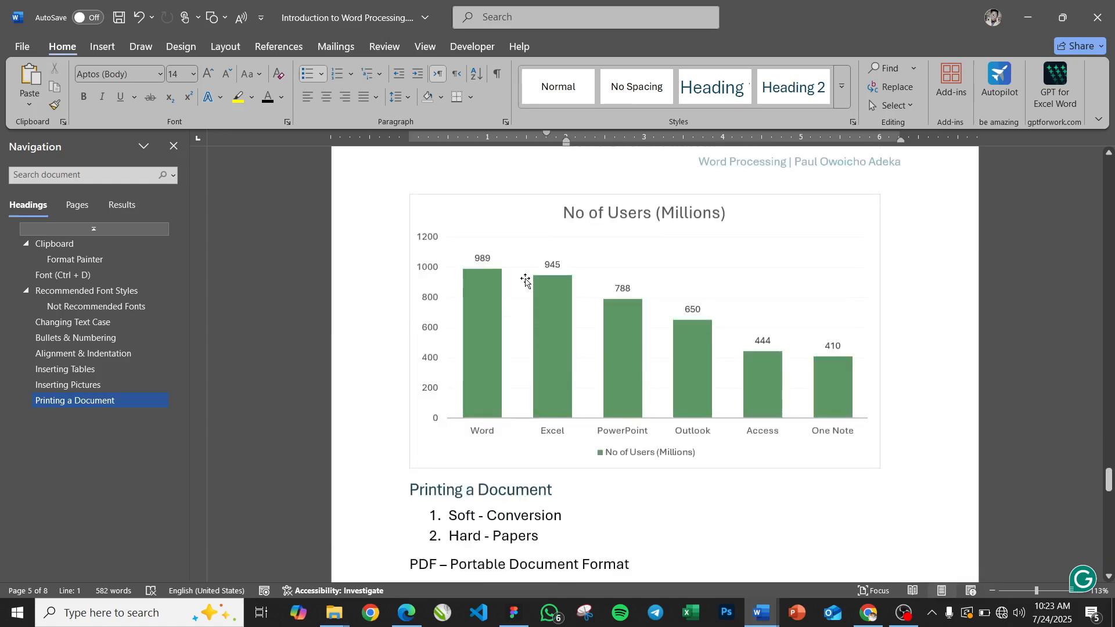
{"action": "scroll", "coordinate": [523, 280], "scroll_direction": "up", "scroll_amount": 1}
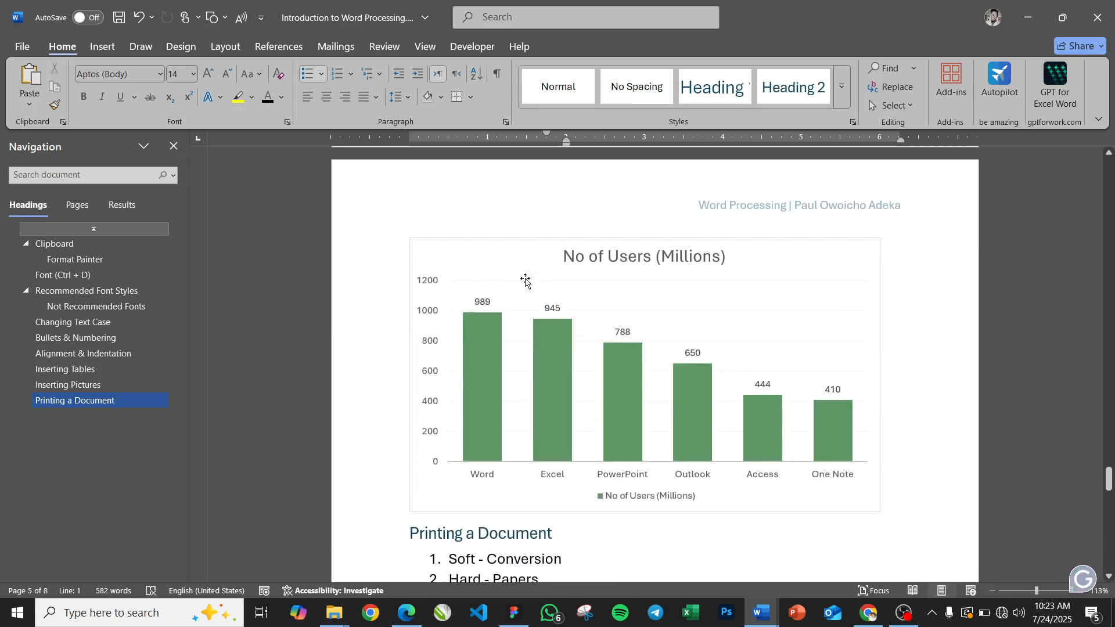
{"action": "left_click", "coordinate": [23, 46]}
{"action": "left_click", "coordinate": [44, 367]}
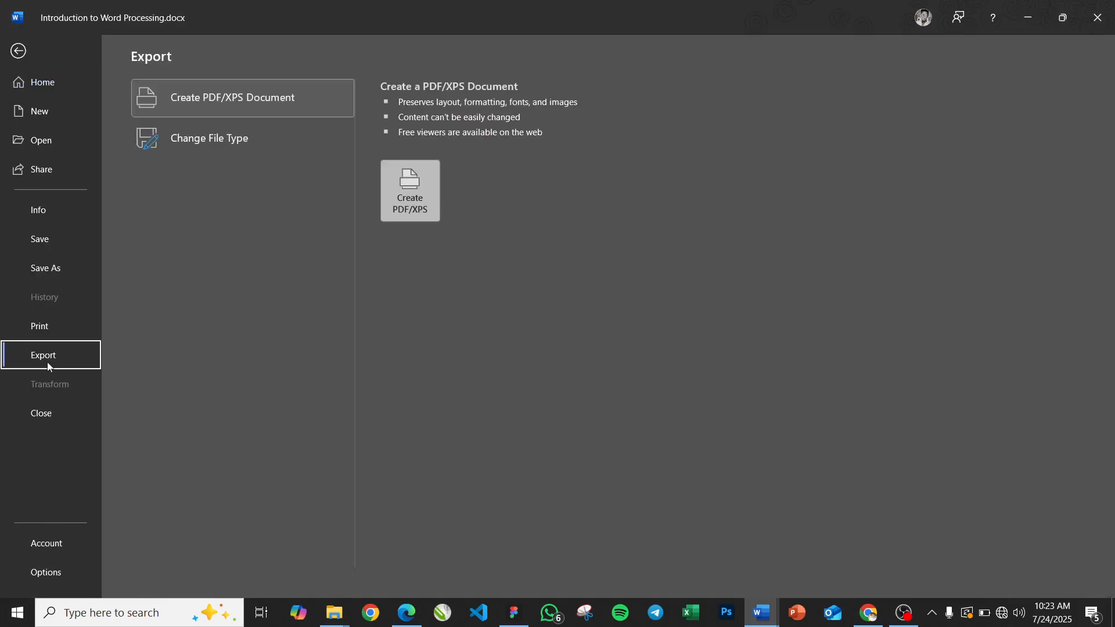
{"action": "left_click", "coordinate": [223, 144]}
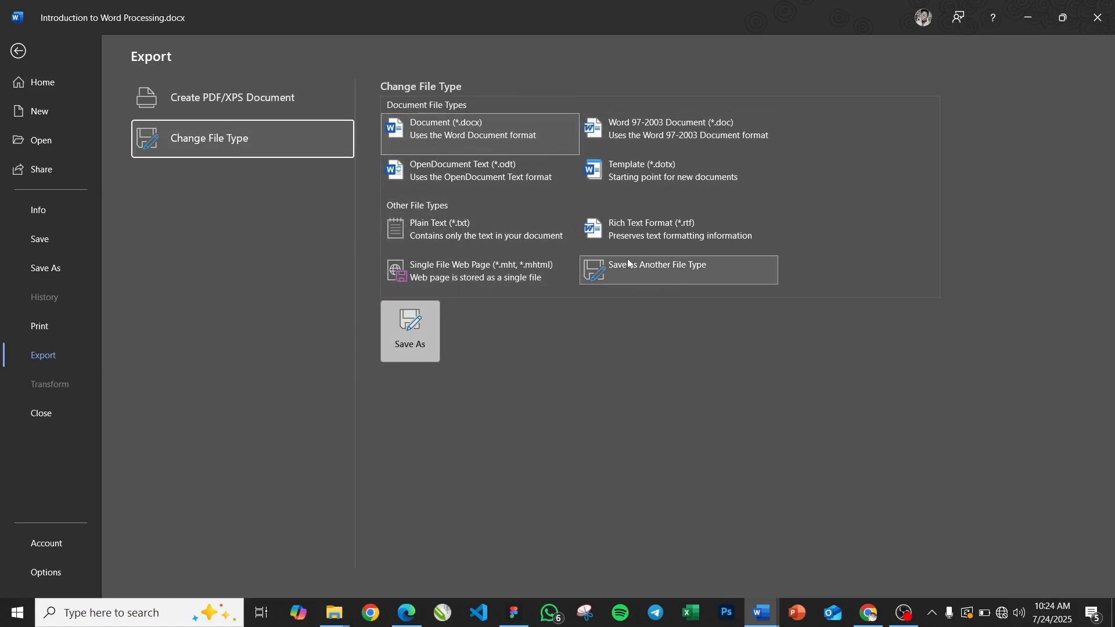
{"action": "left_click", "coordinate": [410, 326]}
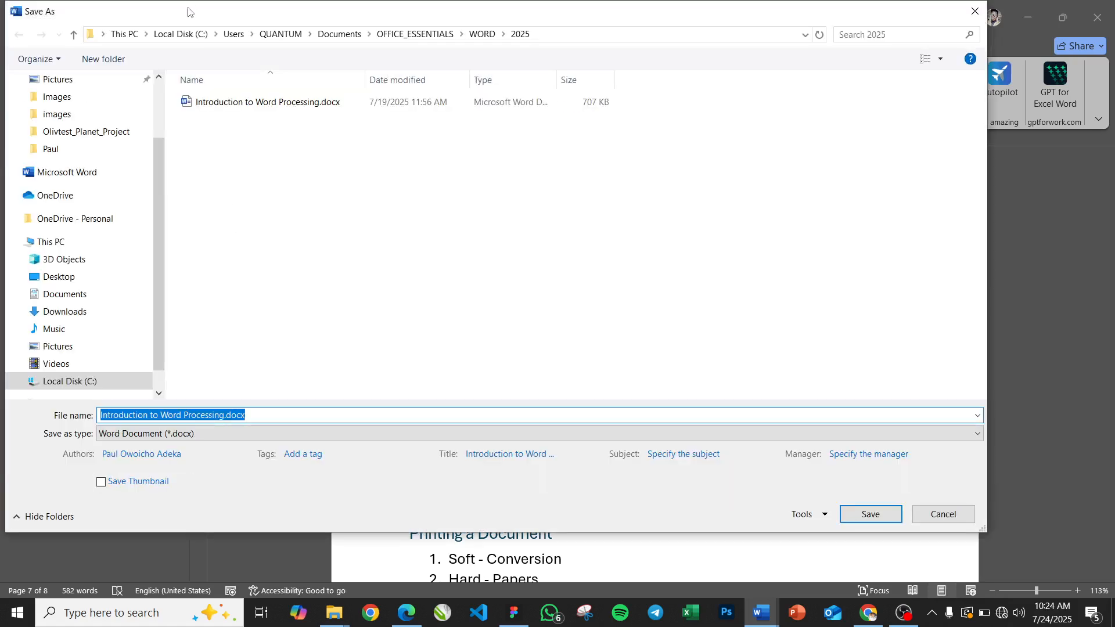
{"action": "left_click_drag", "start_coordinate": [191, 11], "coordinate": [237, 14]}
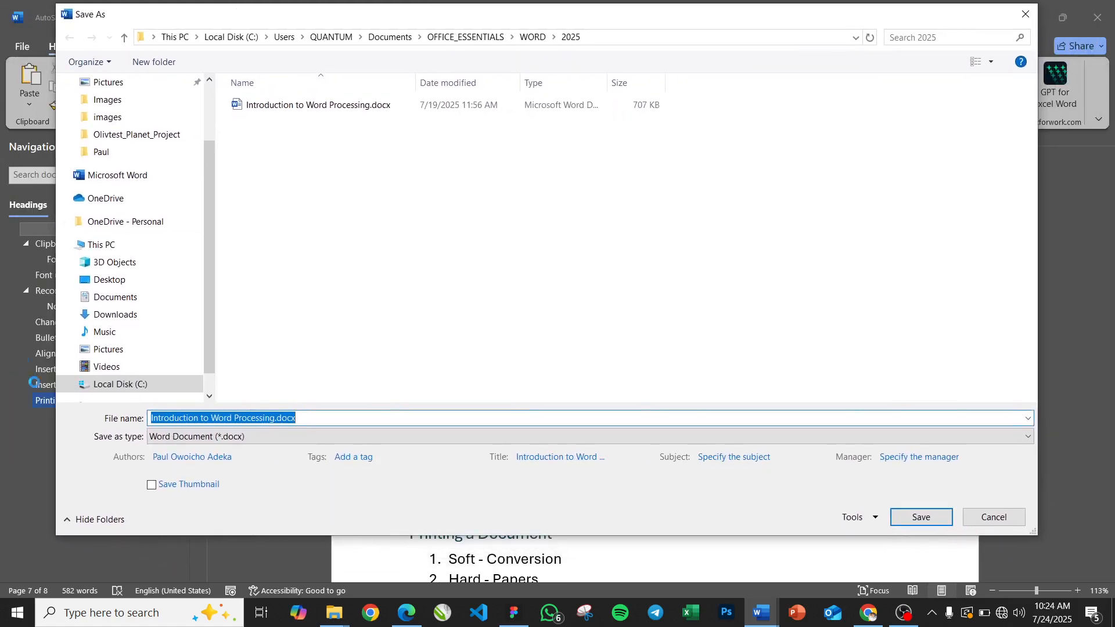
{"action": "left_click", "coordinate": [167, 437]}
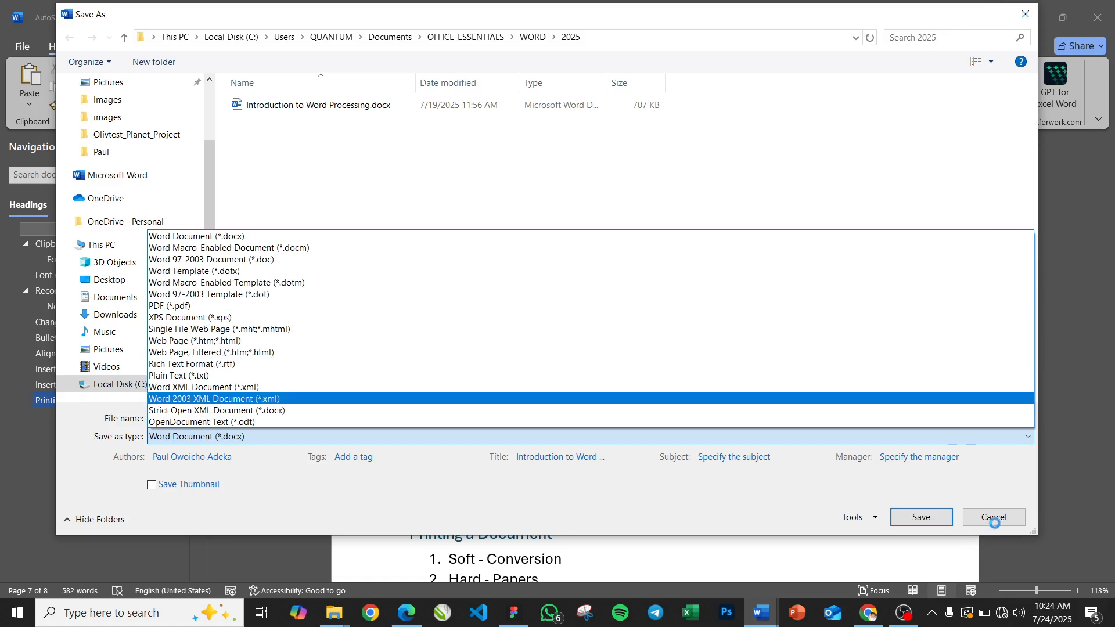
{"action": "left_click", "coordinate": [996, 518]}
{"action": "left_click", "coordinate": [996, 518]}
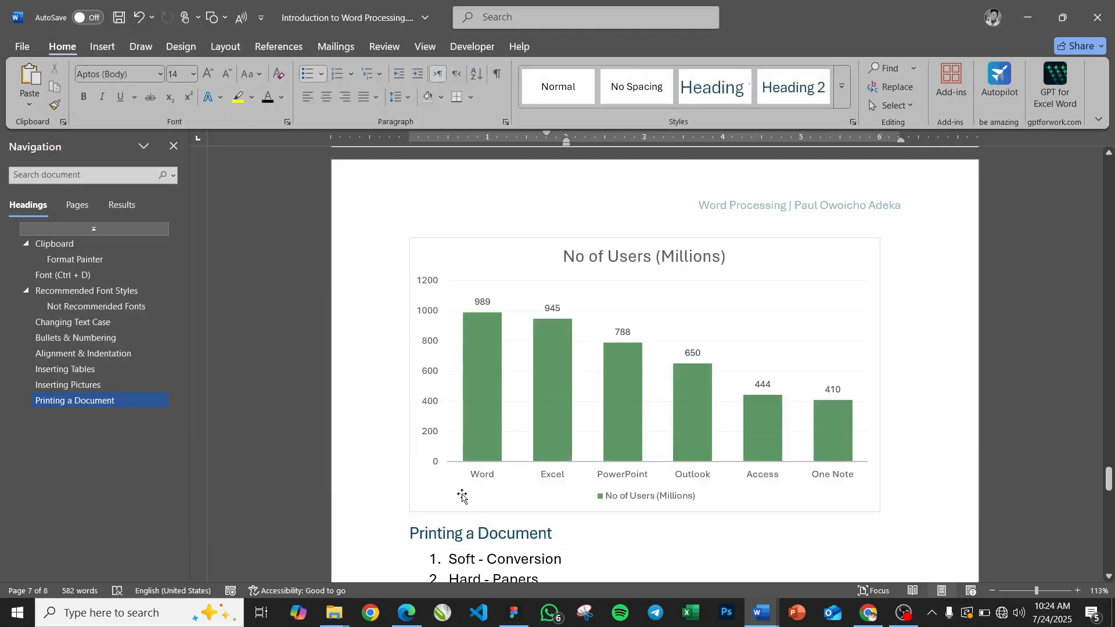
Place the insertion point at the end of the Hard - Papers item under the Printing a Document heading
{"action": "left_click", "coordinate": [499, 543]}
{"action": "scroll", "coordinate": [500, 544], "scroll_direction": "up", "scroll_amount": 5}
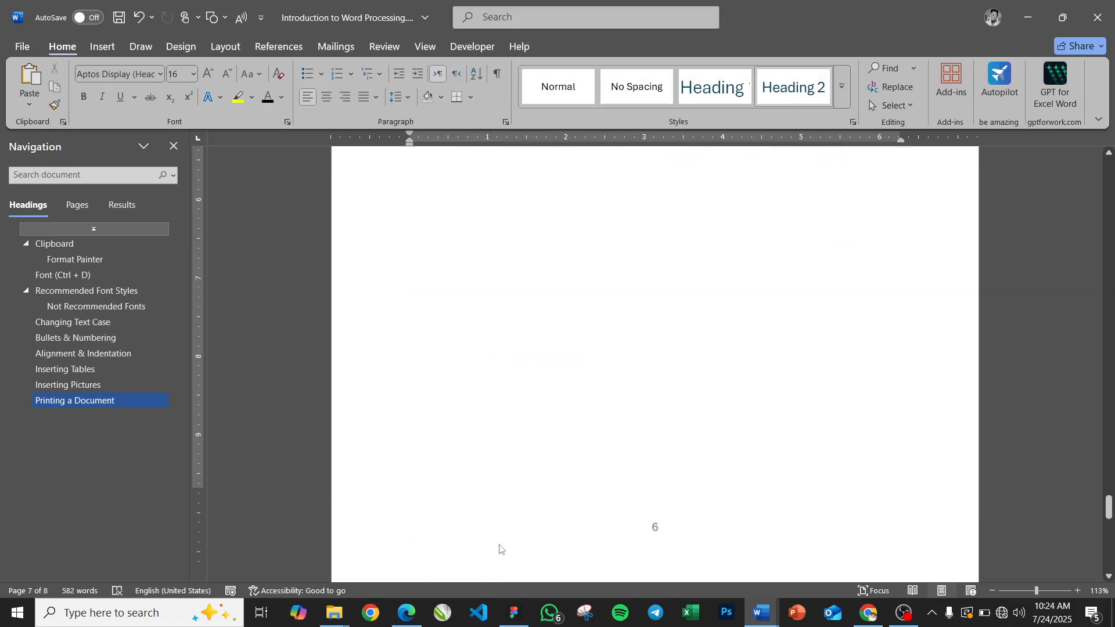
{"action": "left_click", "coordinate": [519, 339]}
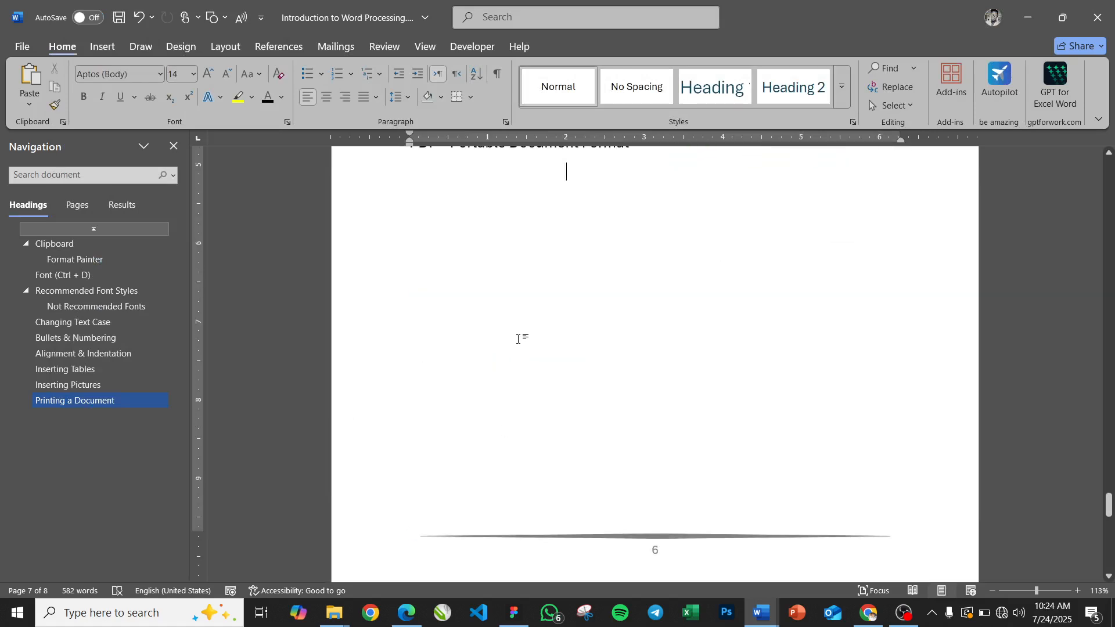
{"action": "scroll", "coordinate": [519, 338], "scroll_direction": "up", "scroll_amount": 5}
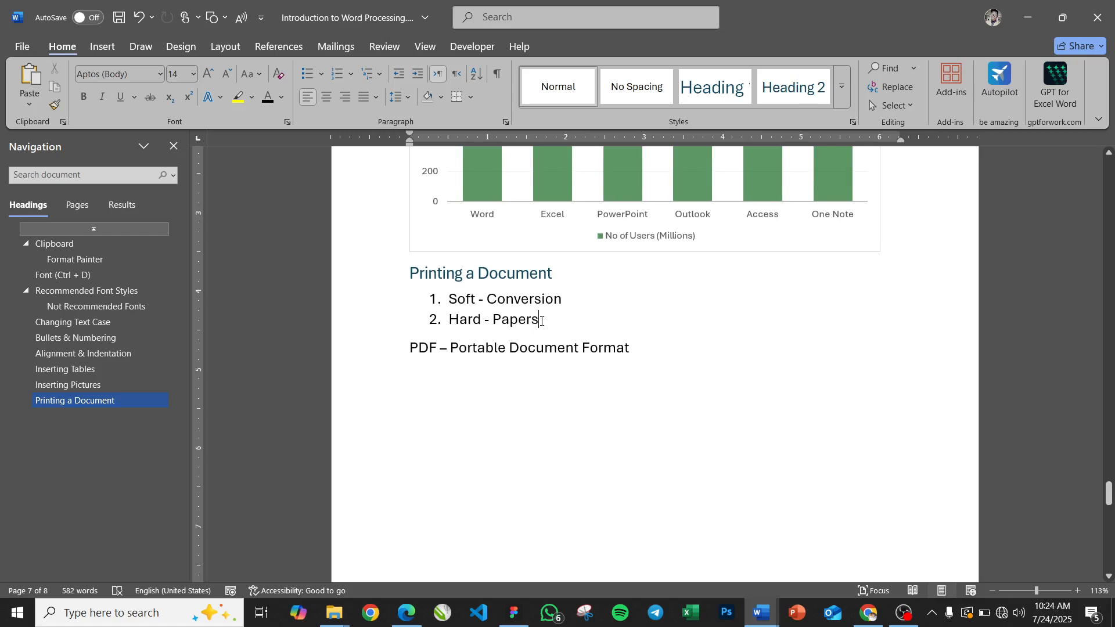
{"action": "left_click", "coordinate": [540, 321]}
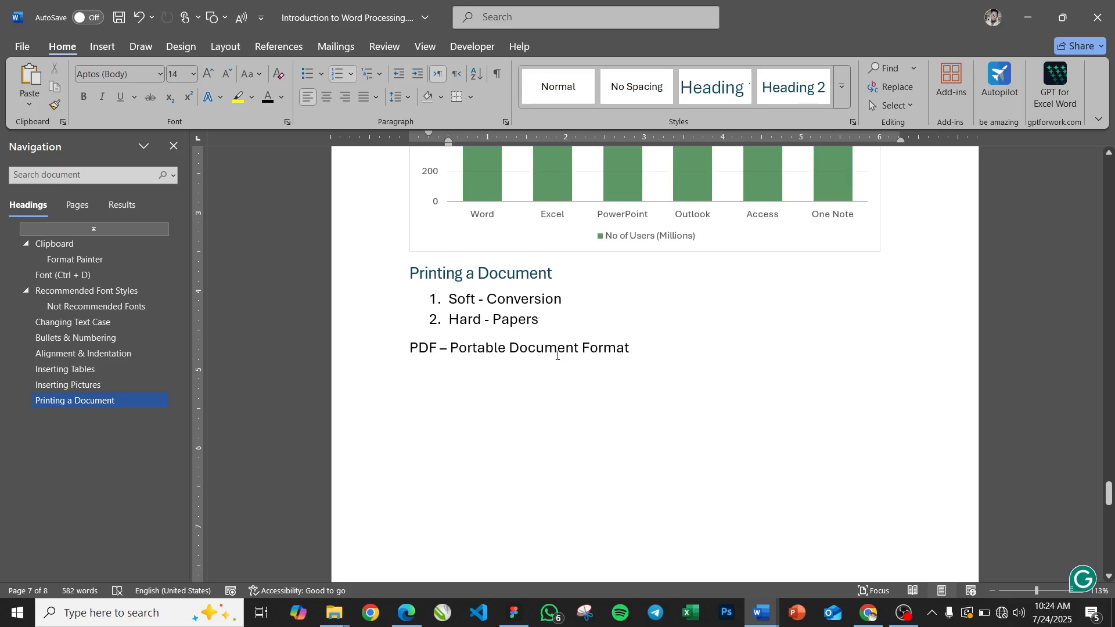
Open the document's print settings and enlarge the preview of the cover page to 70%
{"action": "key", "text": "ctrl+p"}
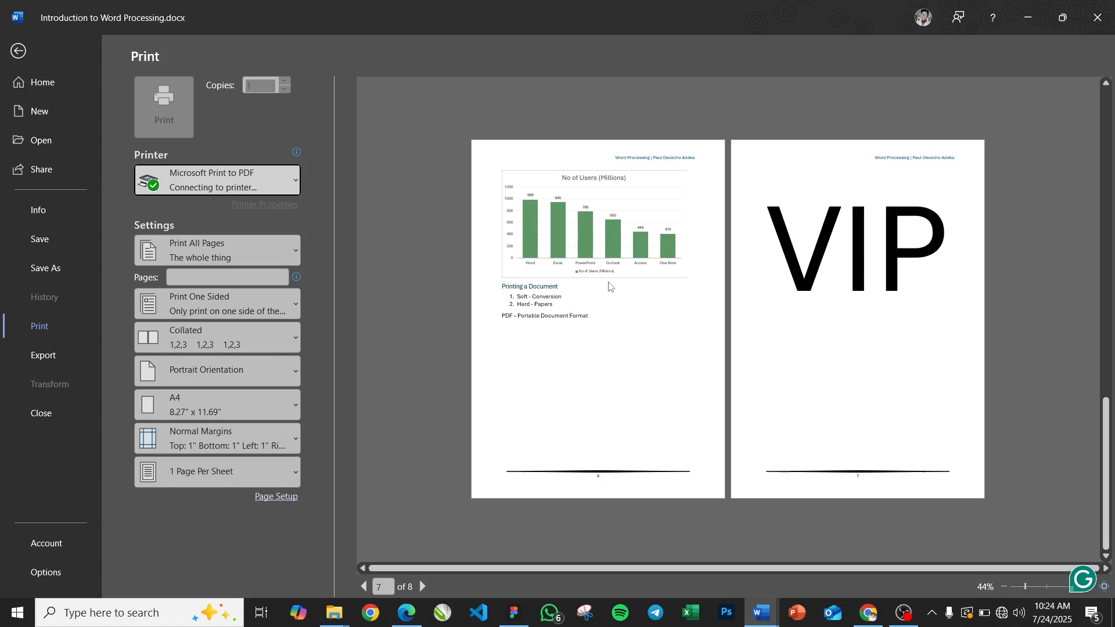
{"action": "scroll", "coordinate": [610, 286], "scroll_direction": "up", "scroll_amount": 10}
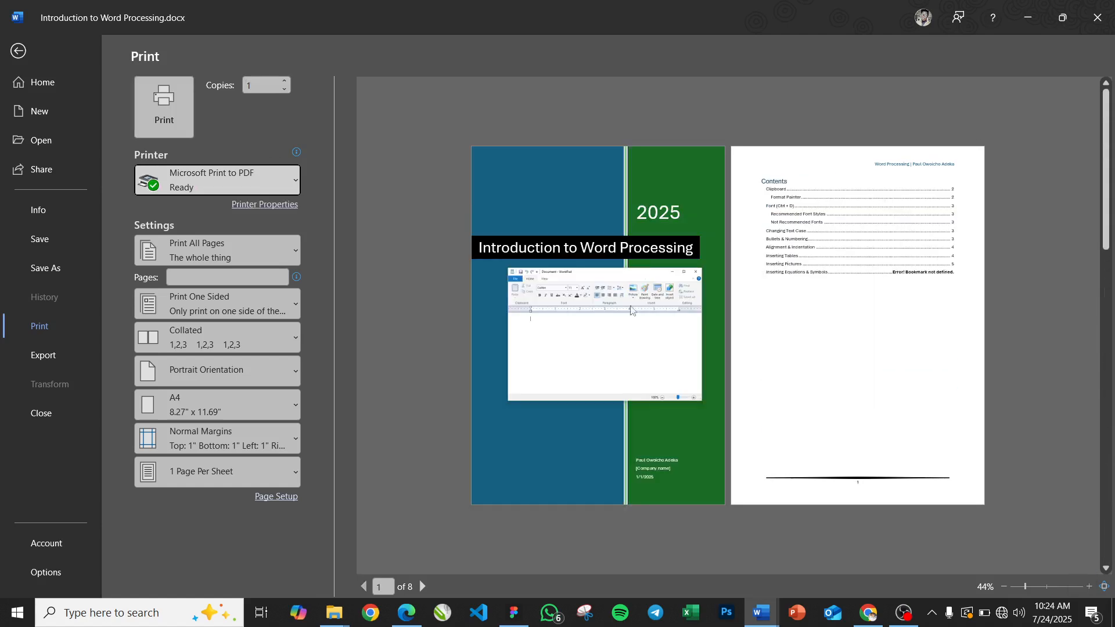
{"action": "left_click", "coordinate": [1089, 587]}
{"action": "left_click", "coordinate": [1088, 588]}
{"action": "left_click", "coordinate": [1088, 588]}
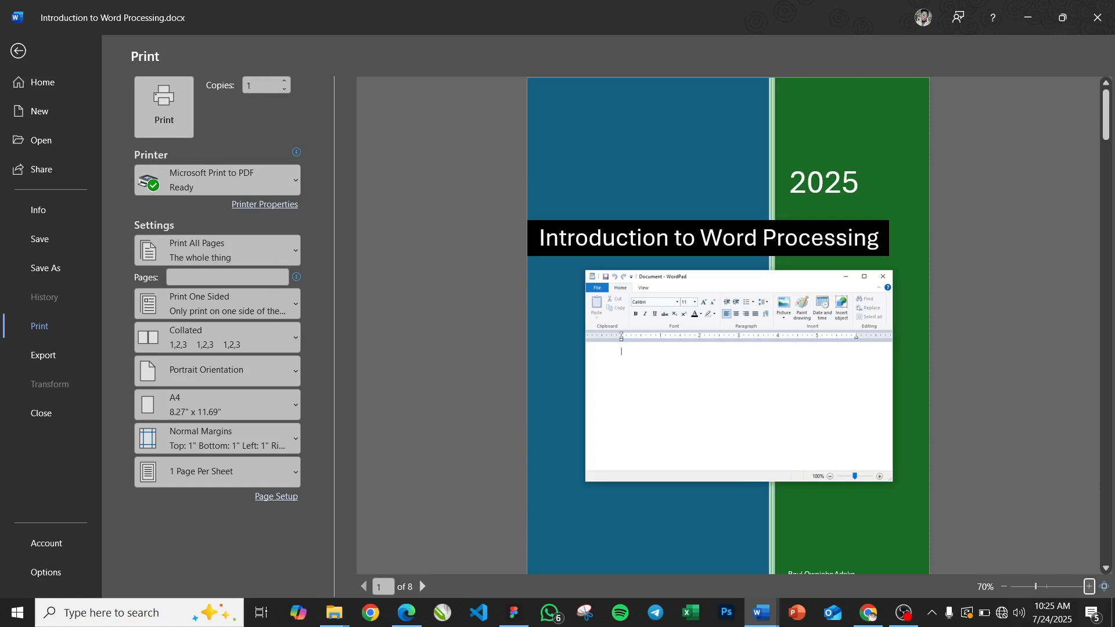
Set the number of printed copies to 4
{"action": "left_click", "coordinate": [284, 81]}
{"action": "left_click", "coordinate": [283, 81]}
{"action": "left_click", "coordinate": [284, 80]}
{"action": "left_click", "coordinate": [284, 80]}
Review the available printers and choose Microsoft XPS Document Writer as the printer
{"action": "left_click", "coordinate": [295, 183]}
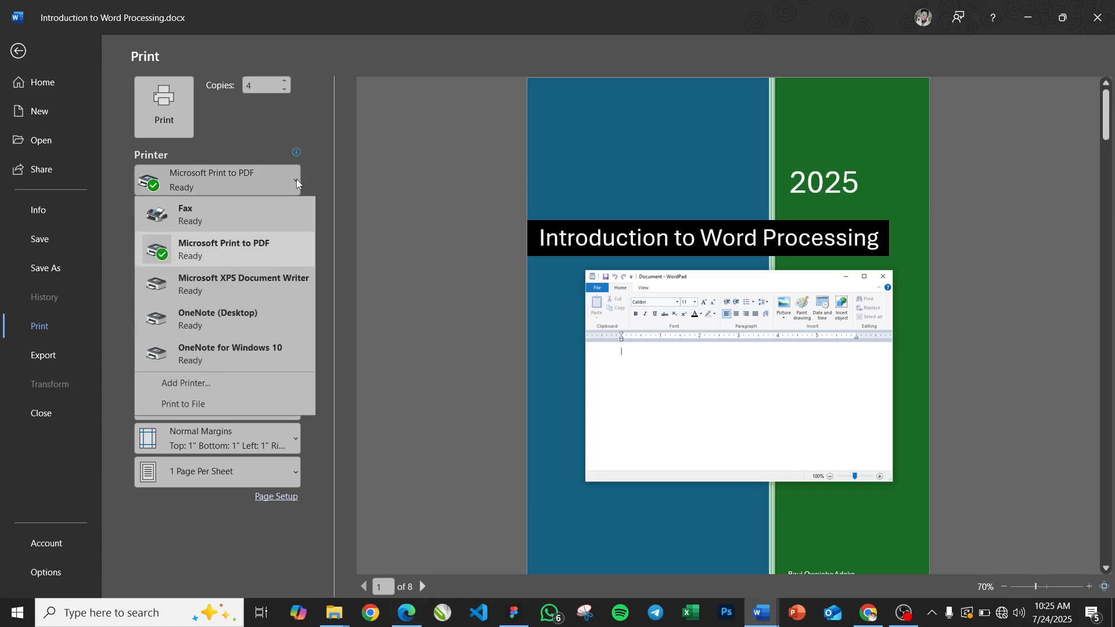
{"action": "left_click", "coordinate": [297, 184]}
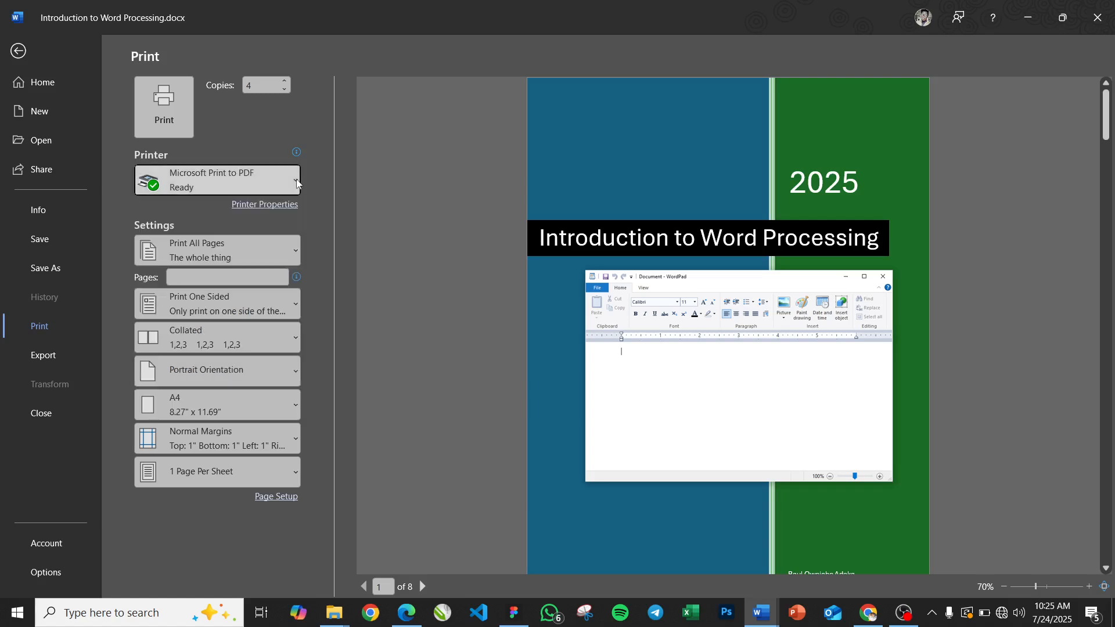
{"action": "left_click", "coordinate": [297, 183]}
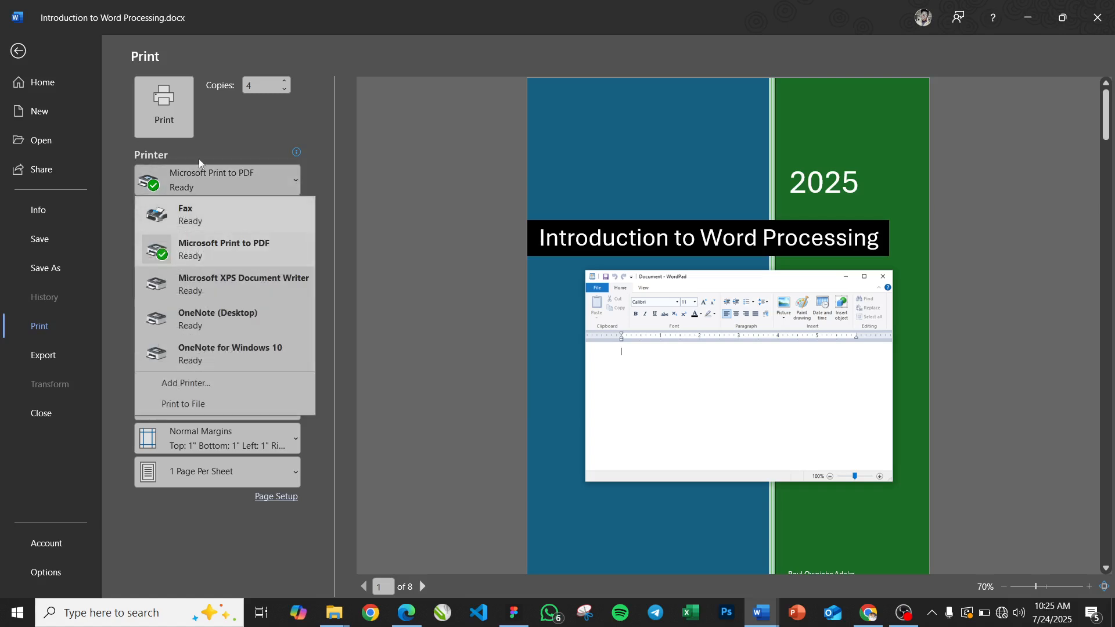
{"action": "left_click", "coordinate": [297, 181]}
{"action": "left_click", "coordinate": [297, 184]}
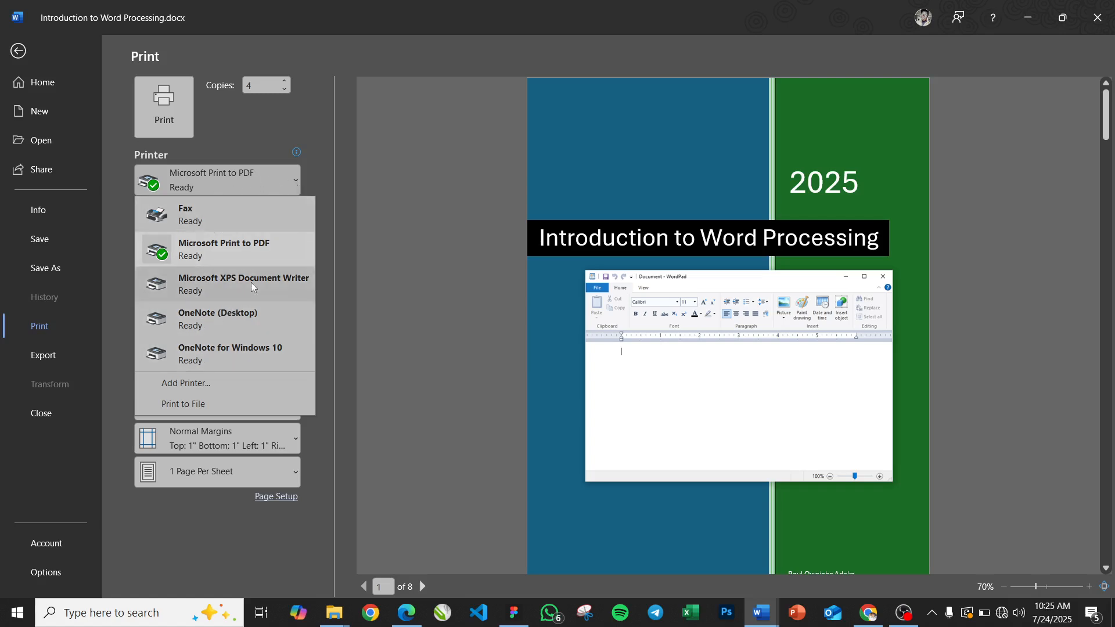
{"action": "left_click", "coordinate": [227, 284]}
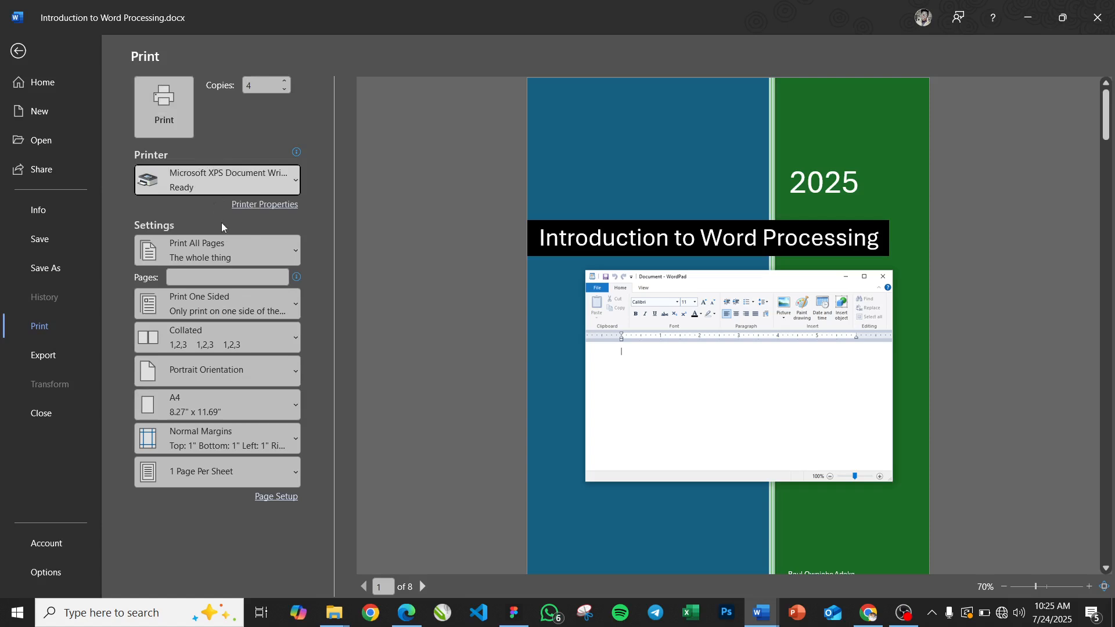
Examine the options for which pages to print, keeping Print All Pages
{"action": "left_click", "coordinate": [295, 254]}
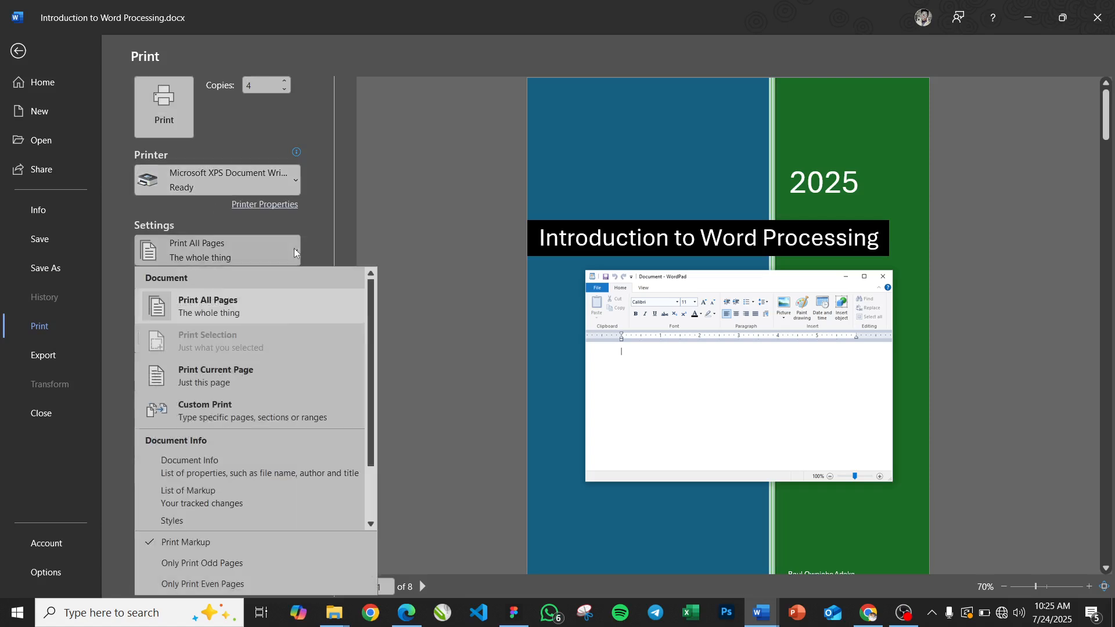
{"action": "left_click", "coordinate": [295, 253]}
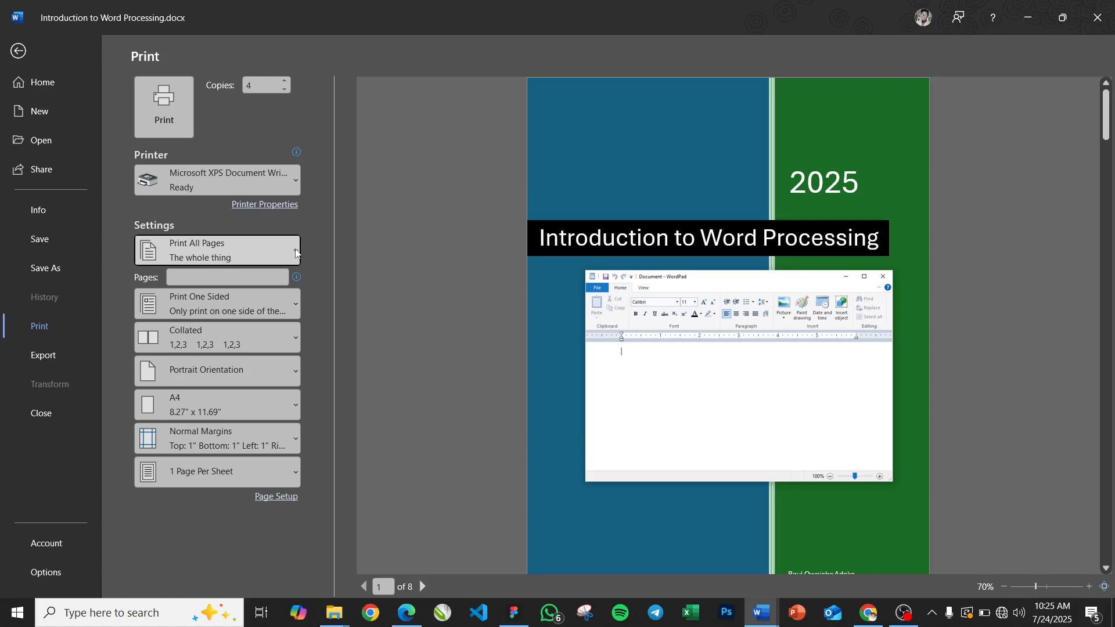
{"action": "left_click", "coordinate": [295, 253]}
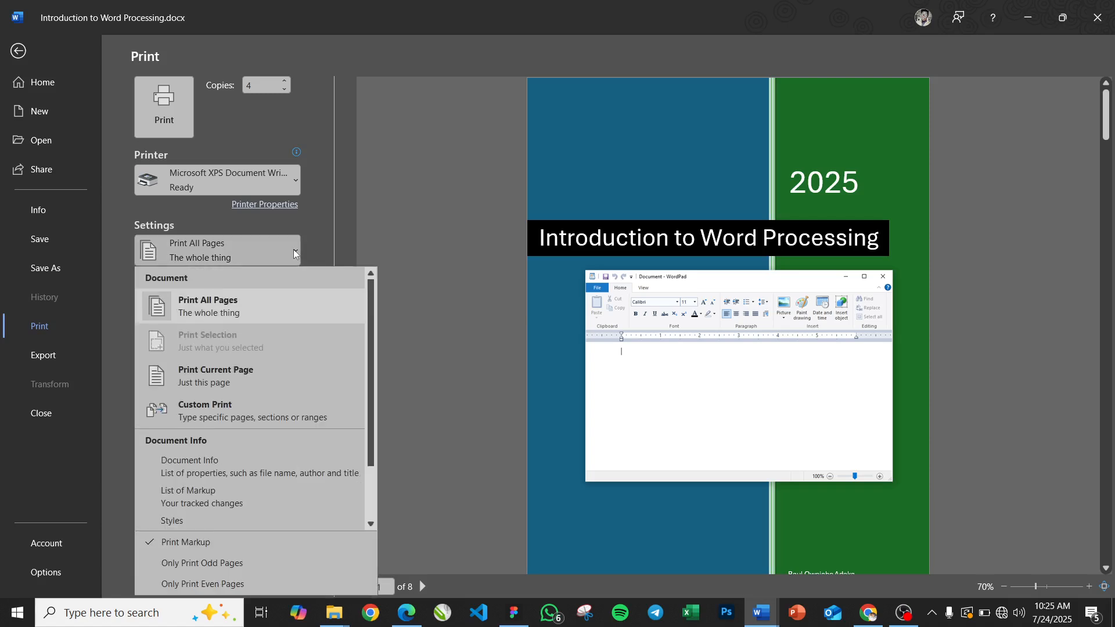
{"action": "left_click", "coordinate": [295, 253]}
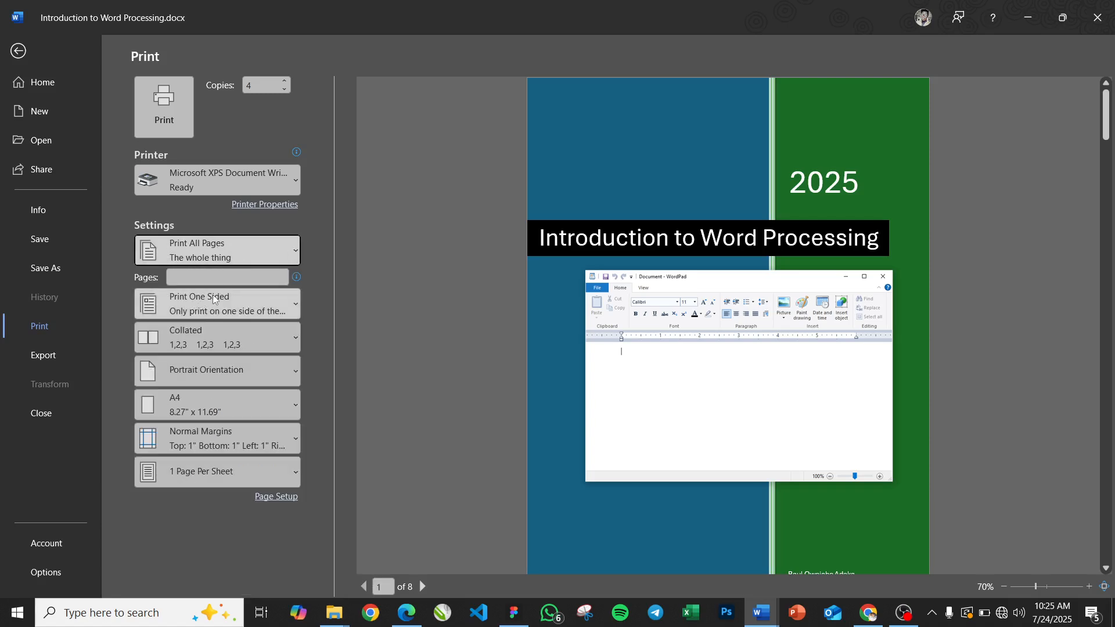
Try the Manually Print on Both Sides option and return the setting to Print One Sided
{"action": "left_click", "coordinate": [295, 308]}
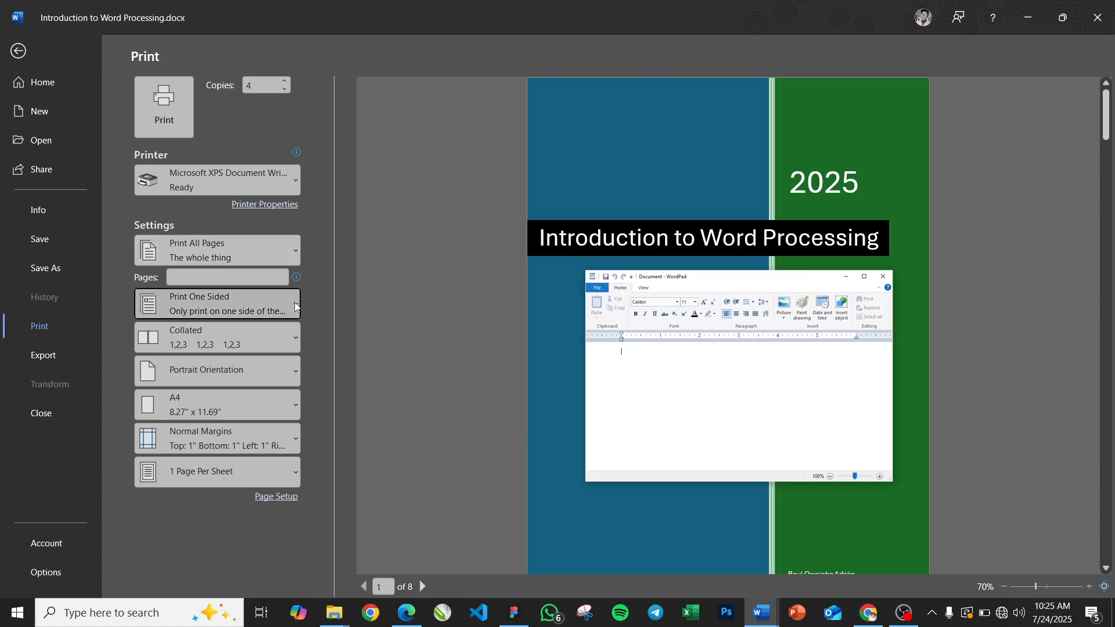
{"action": "left_click", "coordinate": [224, 367]}
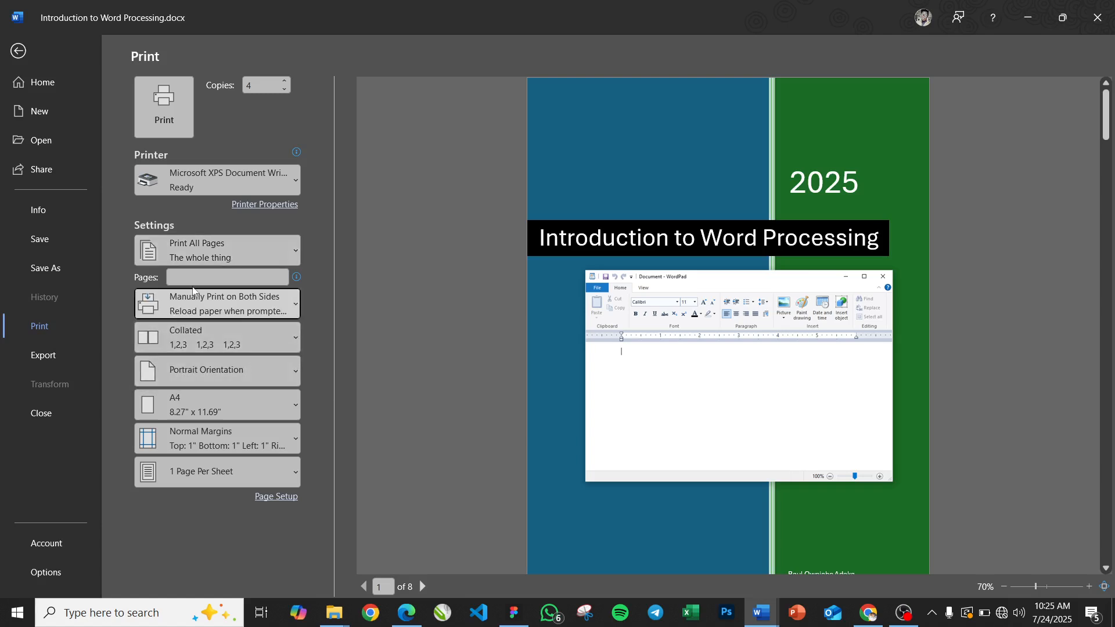
{"action": "left_click", "coordinate": [271, 308]}
{"action": "left_click", "coordinate": [214, 346]}
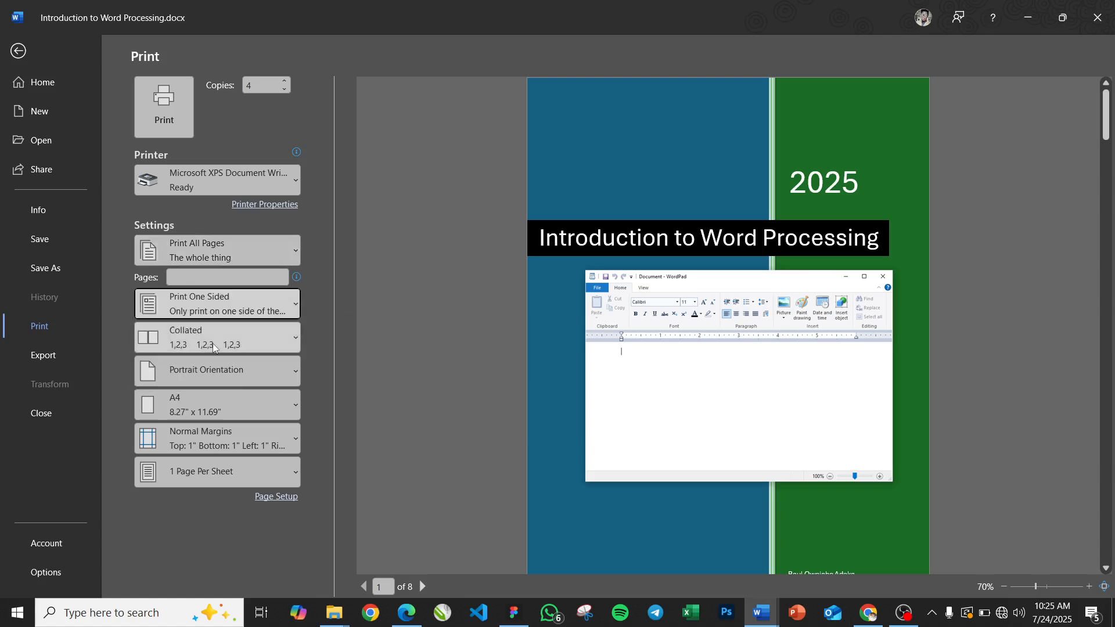
Set the print order of the copies to Uncollated and advance the print preview to page 3
{"action": "left_click", "coordinate": [294, 340]}
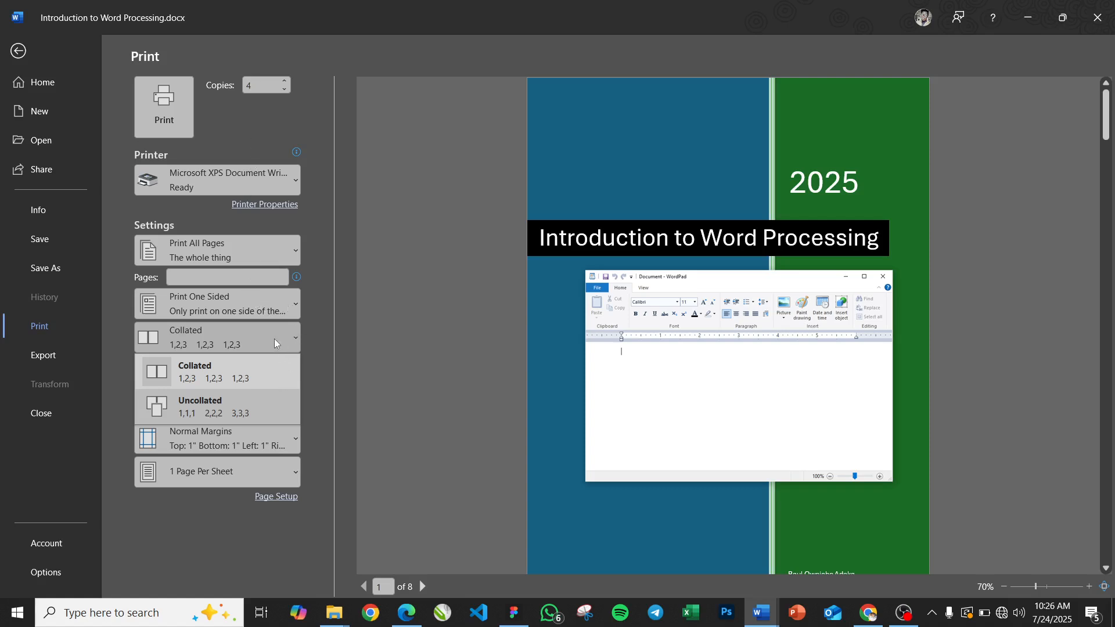
{"action": "left_click", "coordinate": [228, 413]}
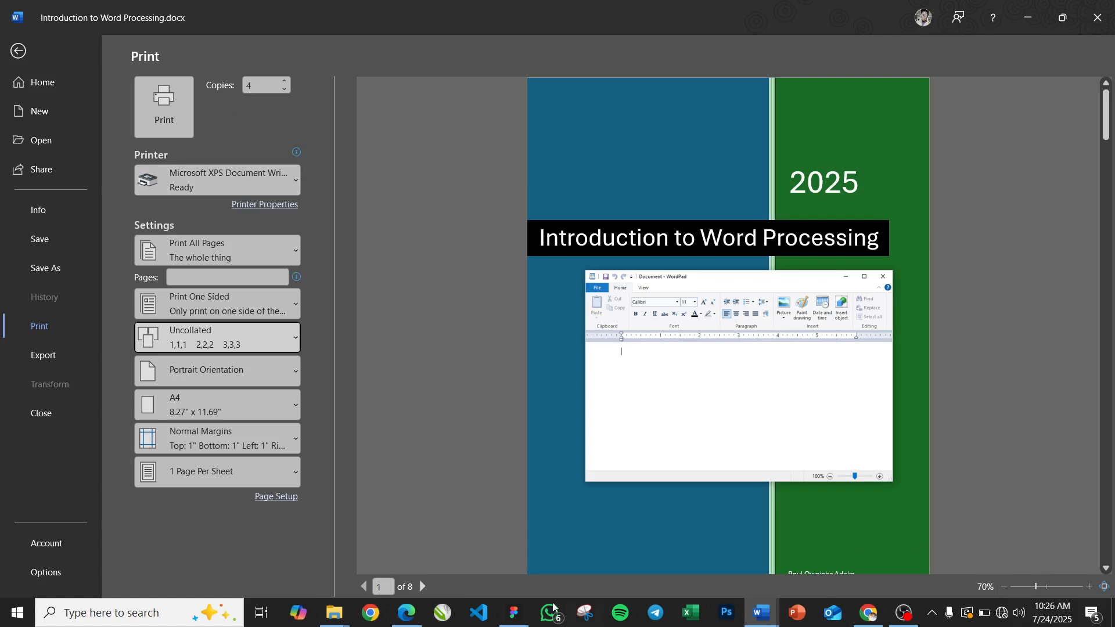
{"action": "left_click", "coordinate": [422, 586]}
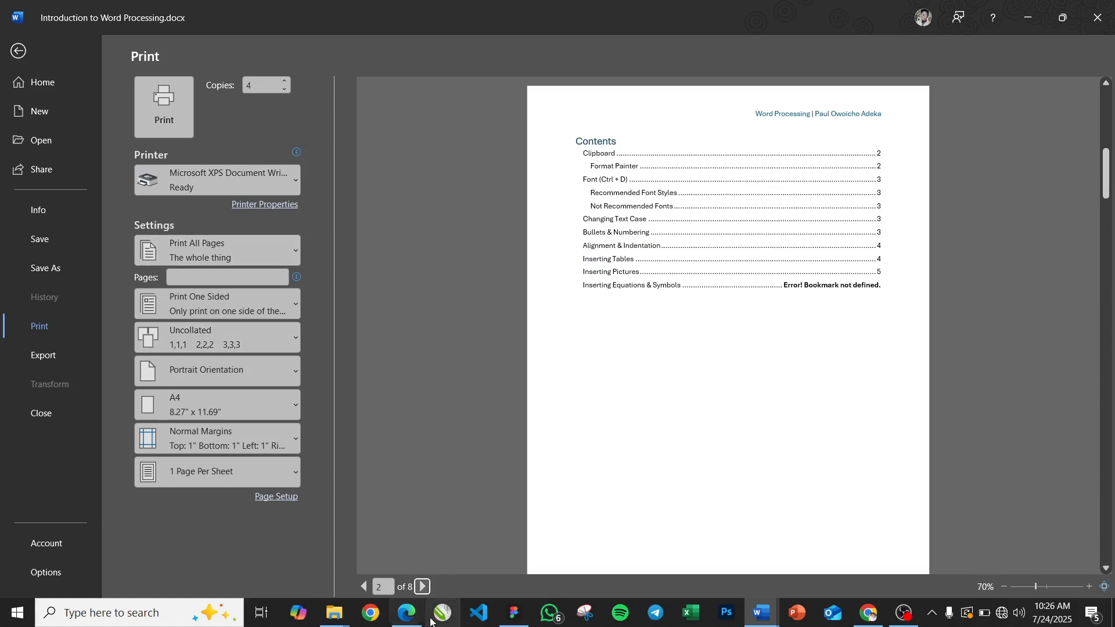
{"action": "left_click", "coordinate": [422, 587]}
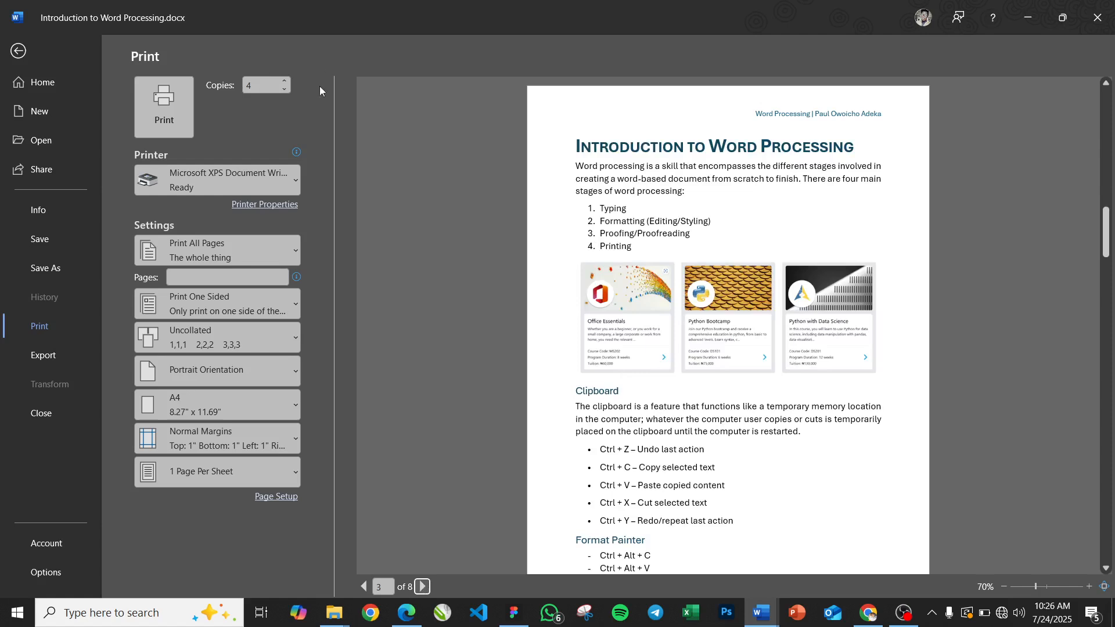
Set the print order of the copies to Collated
{"action": "left_click", "coordinate": [289, 342]}
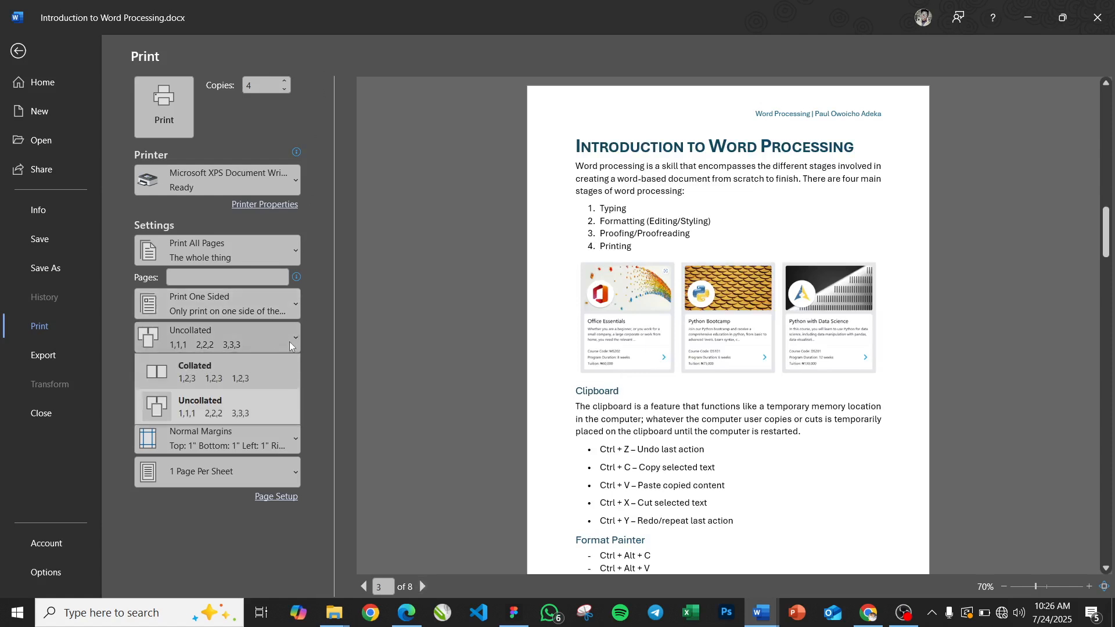
{"action": "left_click", "coordinate": [206, 376]}
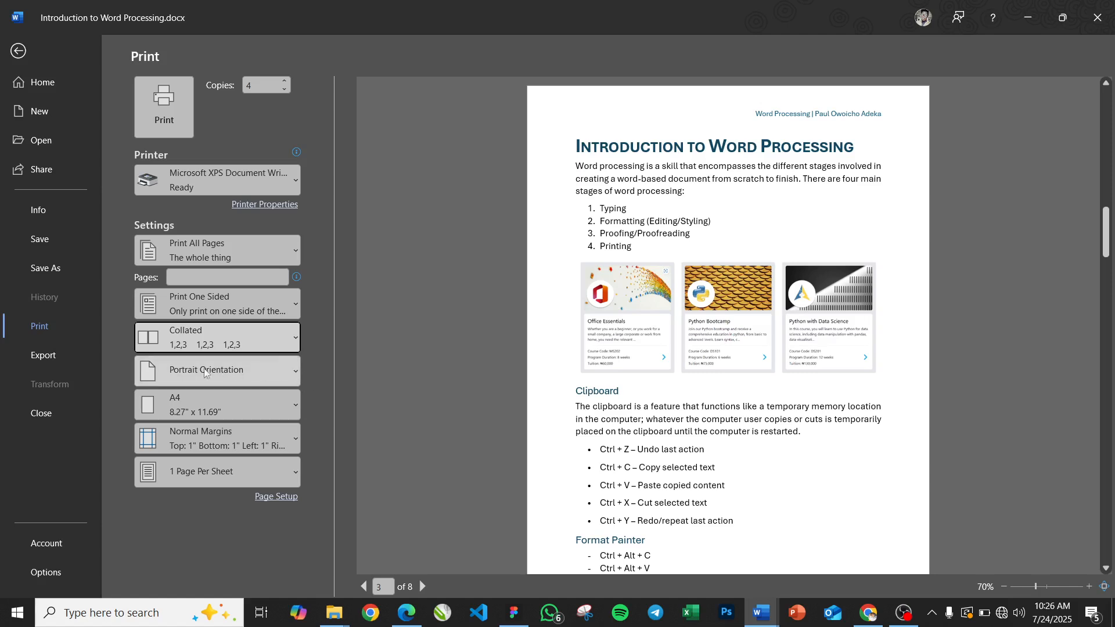
Try Landscape Orientation in the print preview and return the setting to Portrait Orientation
{"action": "left_click", "coordinate": [277, 367]}
{"action": "left_click", "coordinate": [227, 436]}
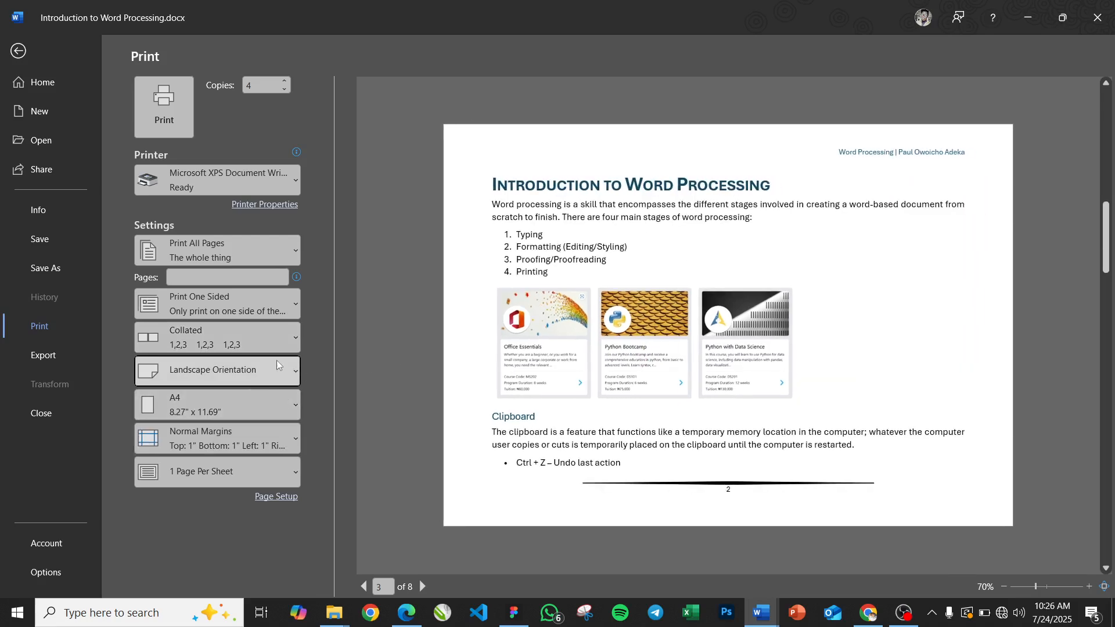
{"action": "left_click", "coordinate": [277, 379]}
{"action": "left_click", "coordinate": [194, 401]}
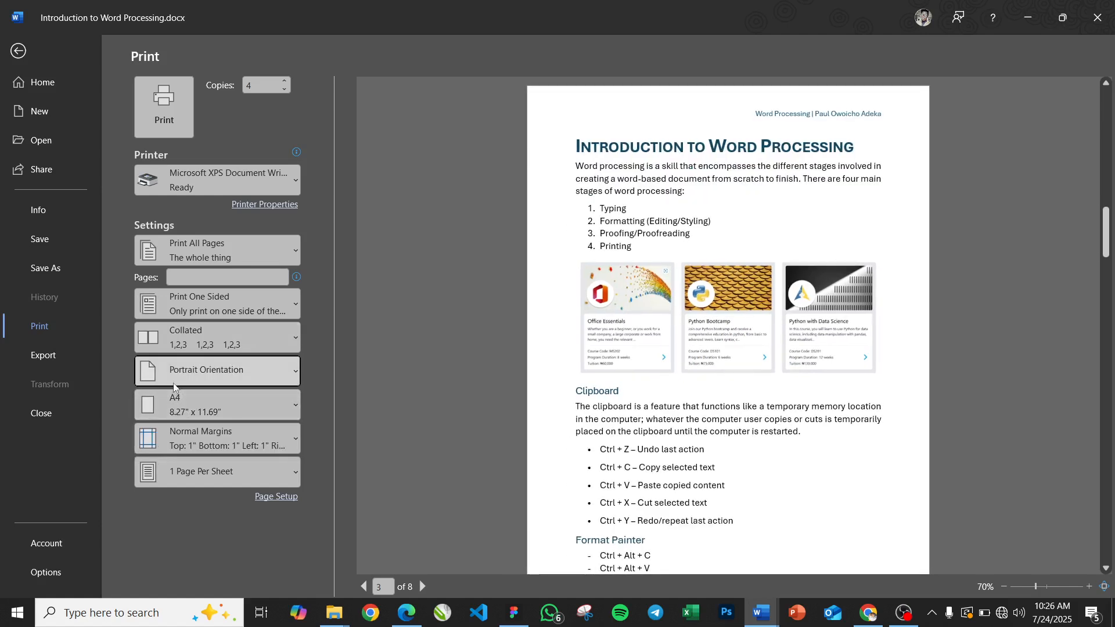
Review the available paper sizes and margin presets for printing, keeping A4 paper and Normal Margins
{"action": "left_click", "coordinate": [198, 407]}
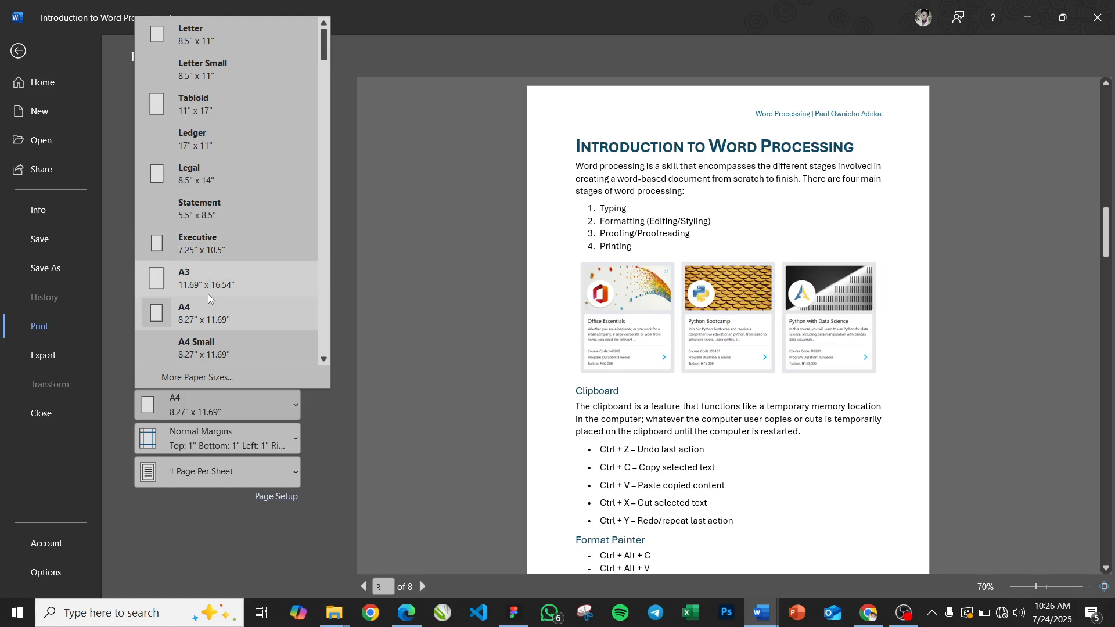
{"action": "left_click", "coordinate": [200, 326]}
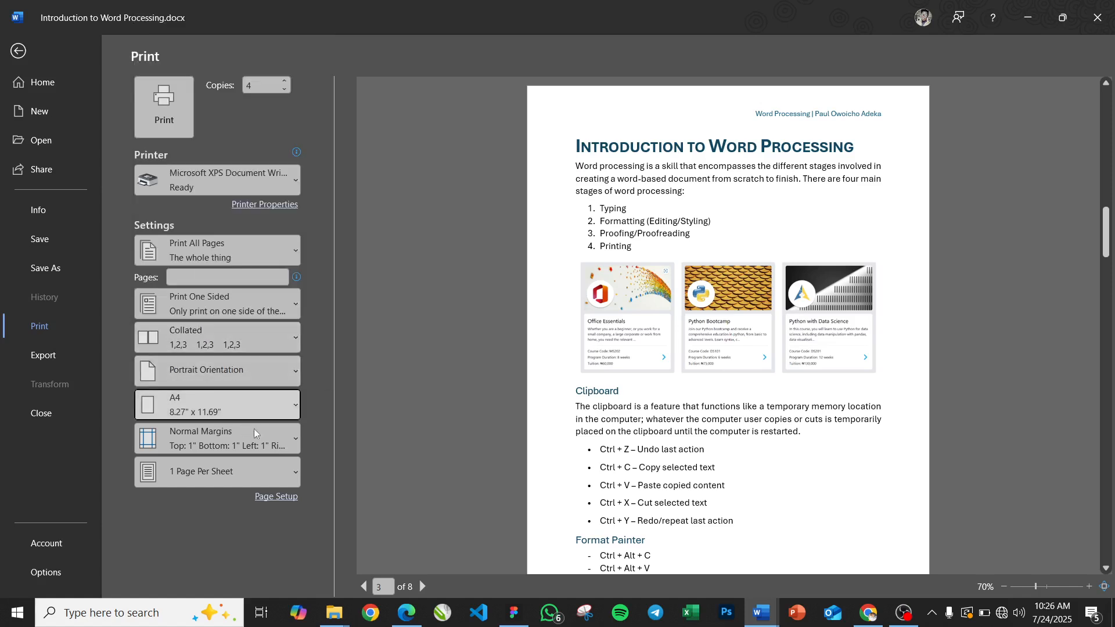
{"action": "left_click", "coordinate": [290, 439]}
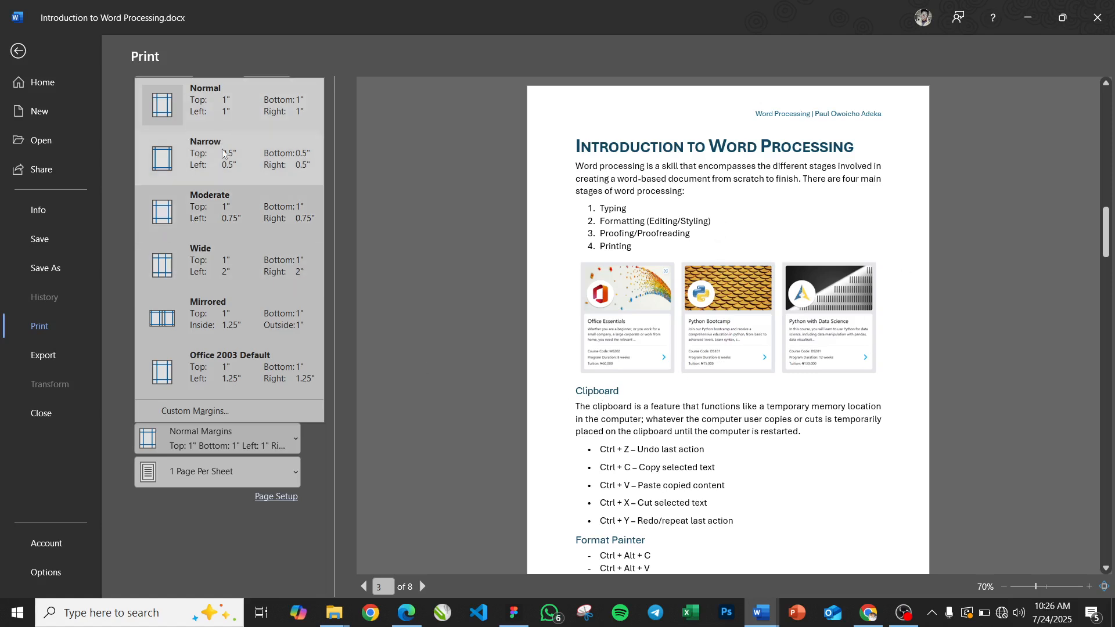
{"action": "left_click", "coordinate": [227, 118]}
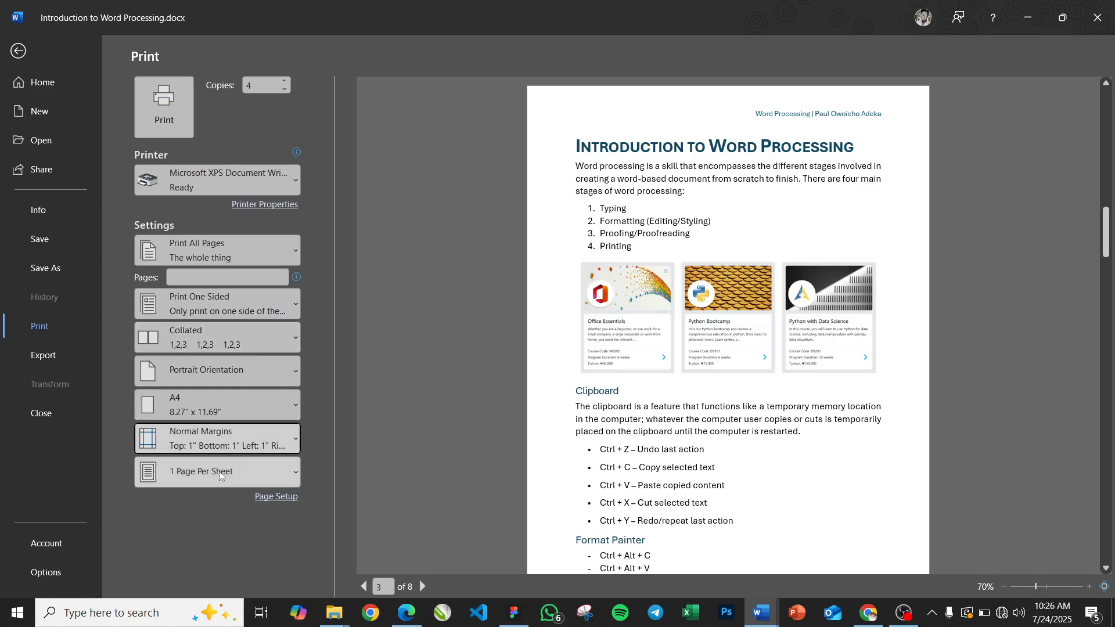
Examine the options for how many pages print on each sheet, keeping 1 Page Per Sheet
{"action": "left_click", "coordinate": [289, 476]}
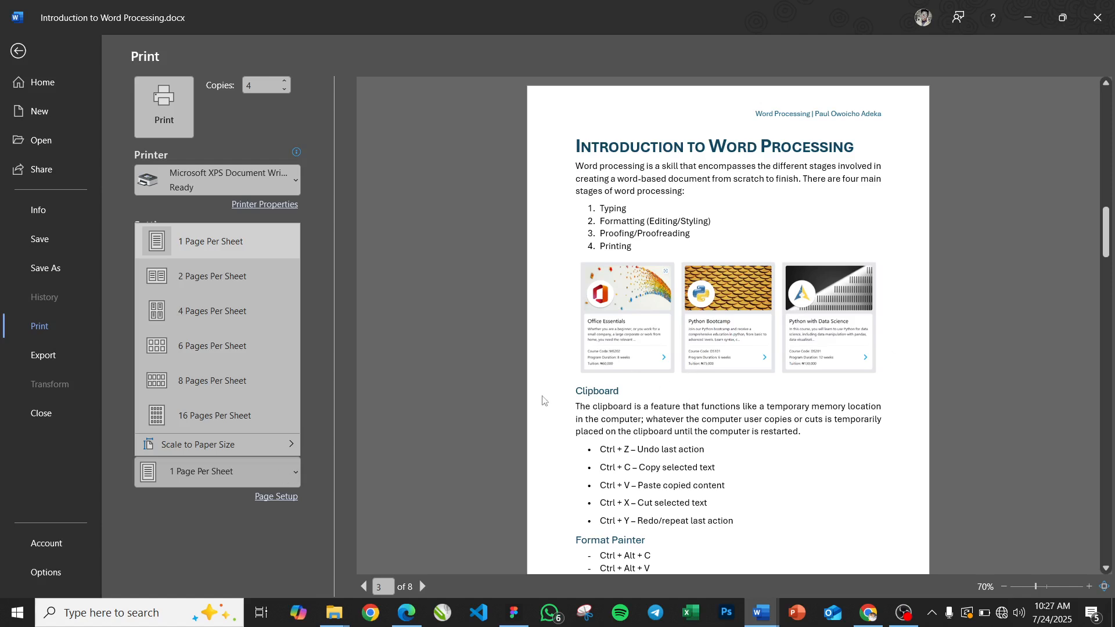
{"action": "left_click", "coordinate": [294, 473]}
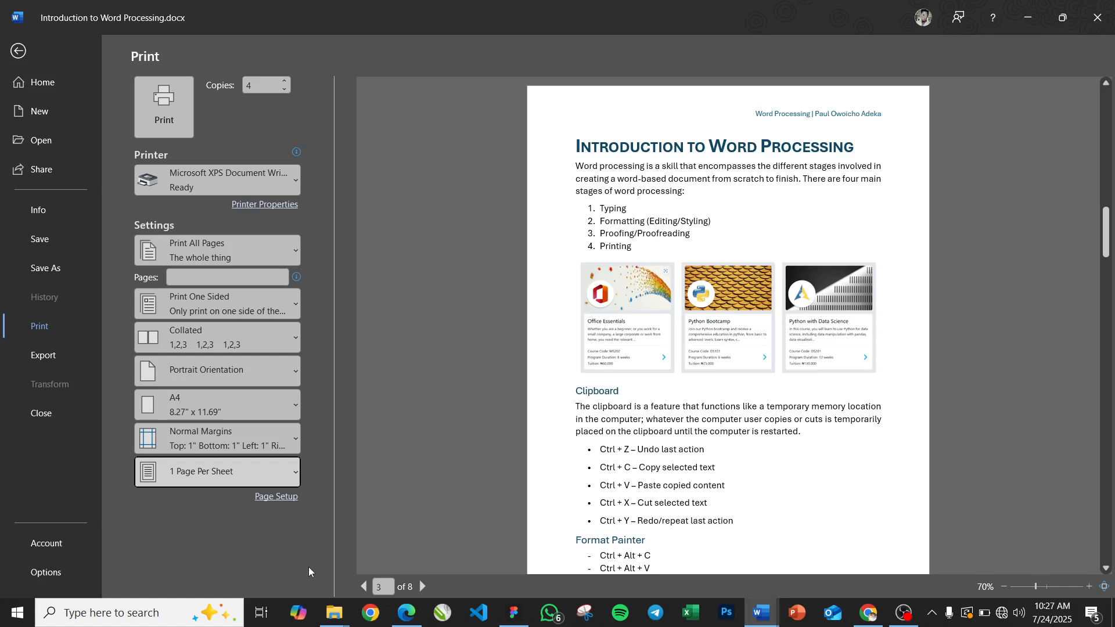
{"action": "left_click", "coordinate": [311, 534]}
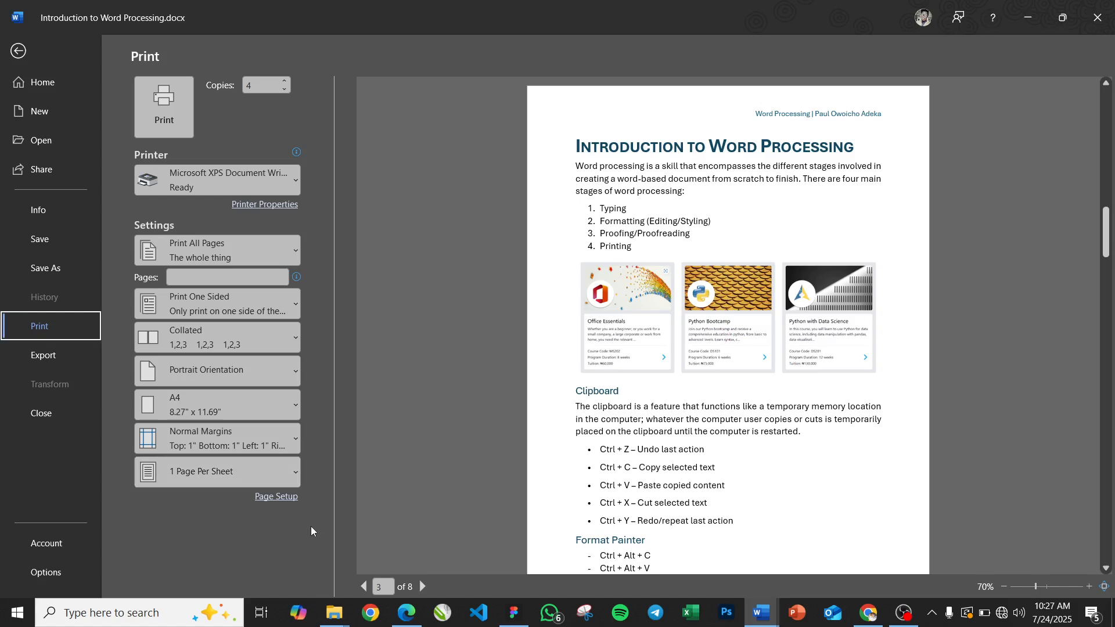